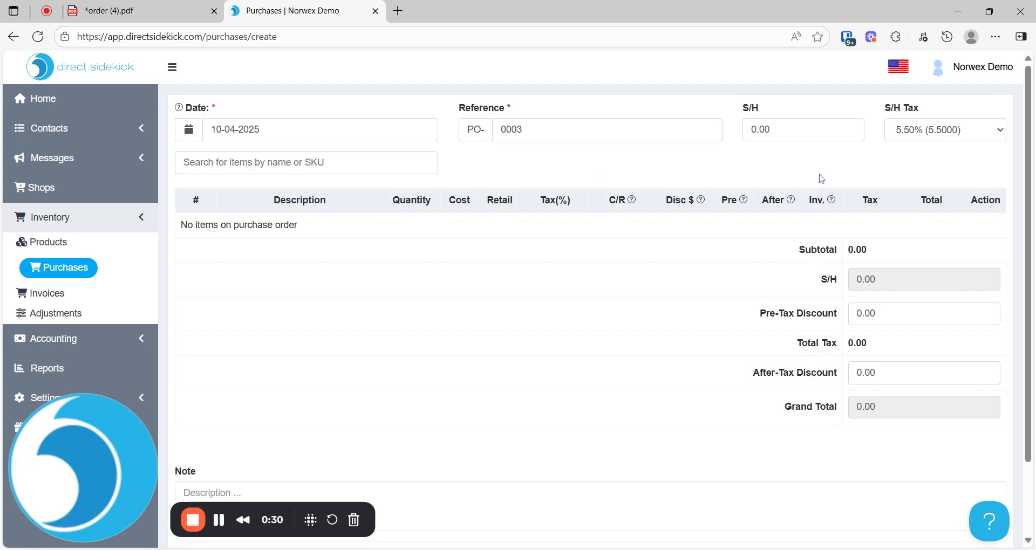
- Set the purchase order's shipping and handling charge to 9.95
{"action": "left_click", "coordinate": [802, 130]}
{"action": "type", "text": "9.95"}
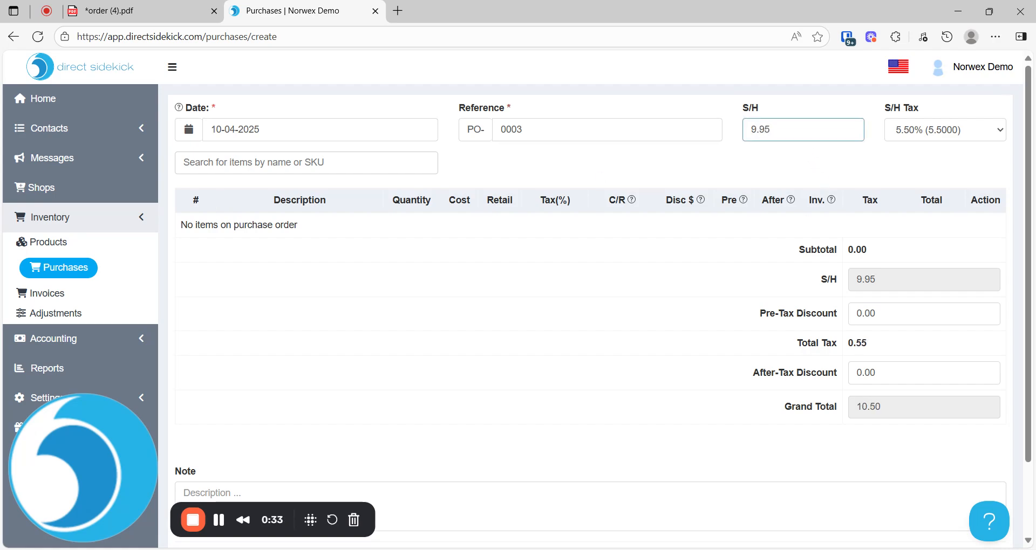
{"action": "left_click", "coordinate": [765, 153]}
{"action": "left_click_drag", "start_coordinate": [755, 311], "coordinate": [839, 315]}
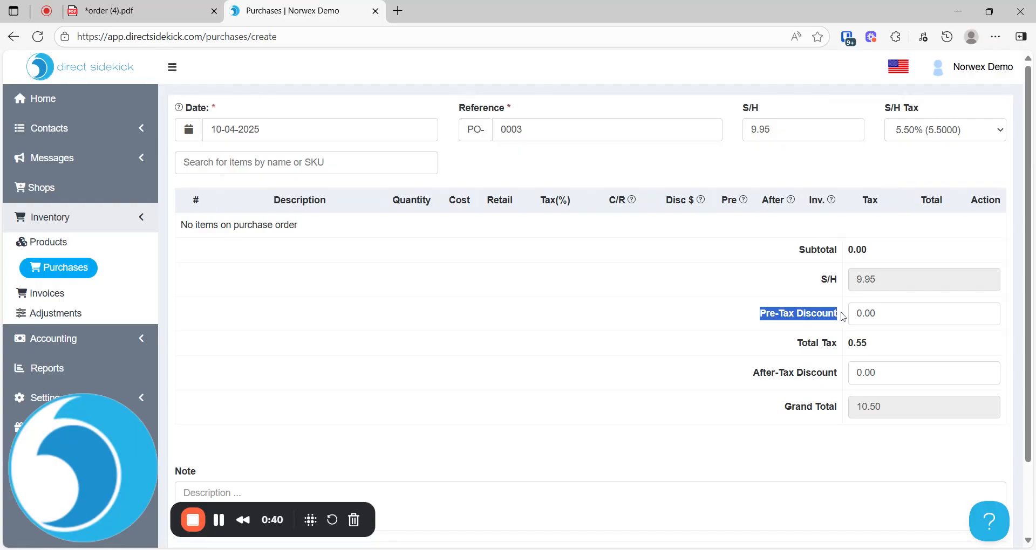
{"action": "left_click_drag", "start_coordinate": [752, 373], "coordinate": [839, 389]}
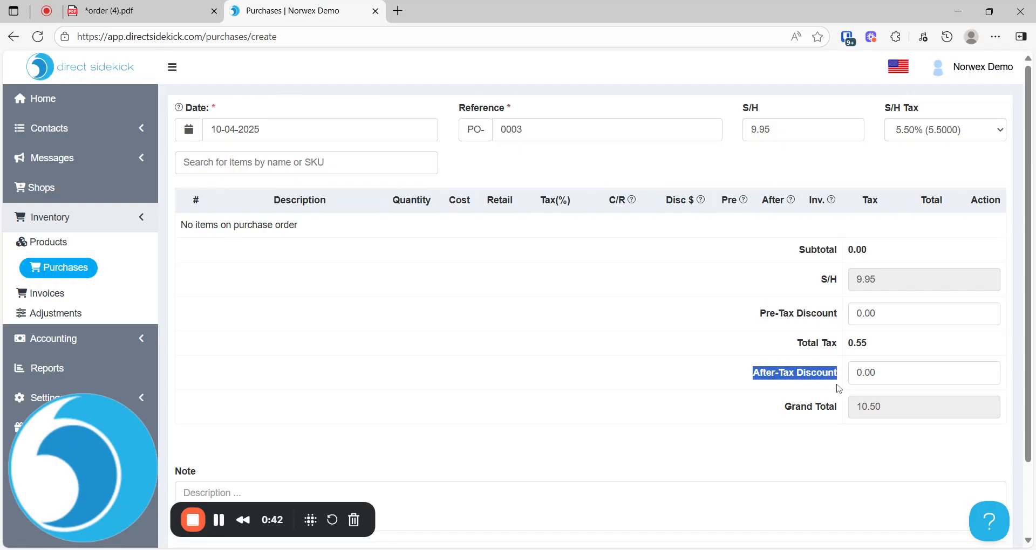
{"action": "left_click", "coordinate": [713, 385]}
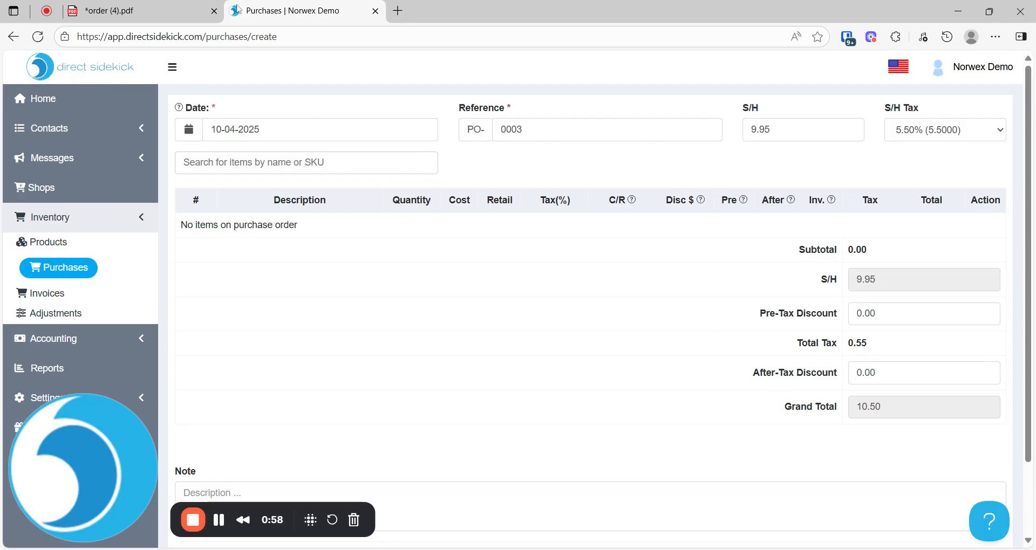
- Copy the product name "Reusable Grocery Bag - retro" from the order PDF and add the matching product to the purchase order
{"action": "left_click", "coordinate": [131, 9]}
{"action": "scroll", "coordinate": [330, 161], "scroll_direction": "up", "scroll_amount": 1}
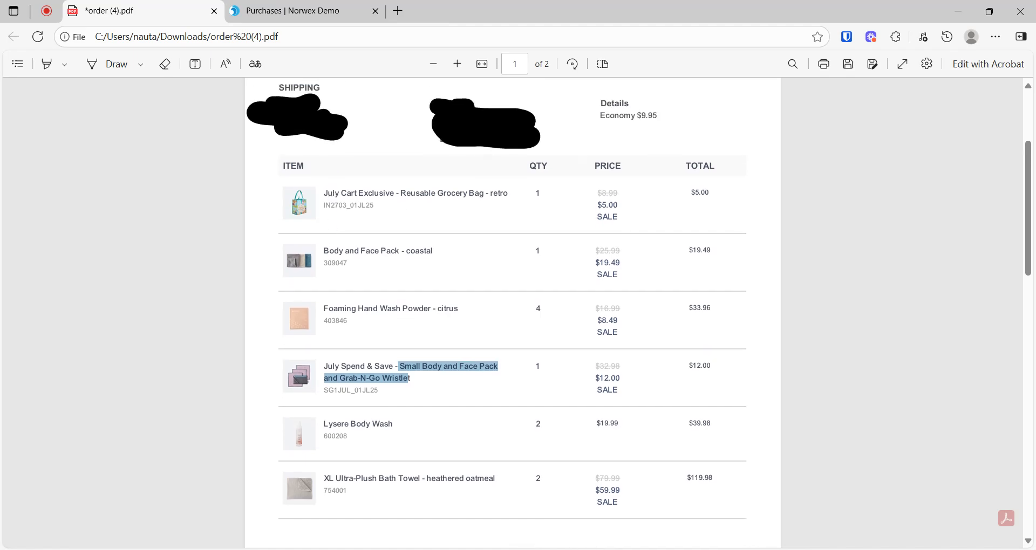
{"action": "left_click_drag", "start_coordinate": [400, 193], "coordinate": [508, 193]}
{"action": "key", "text": "ctrl+c"}
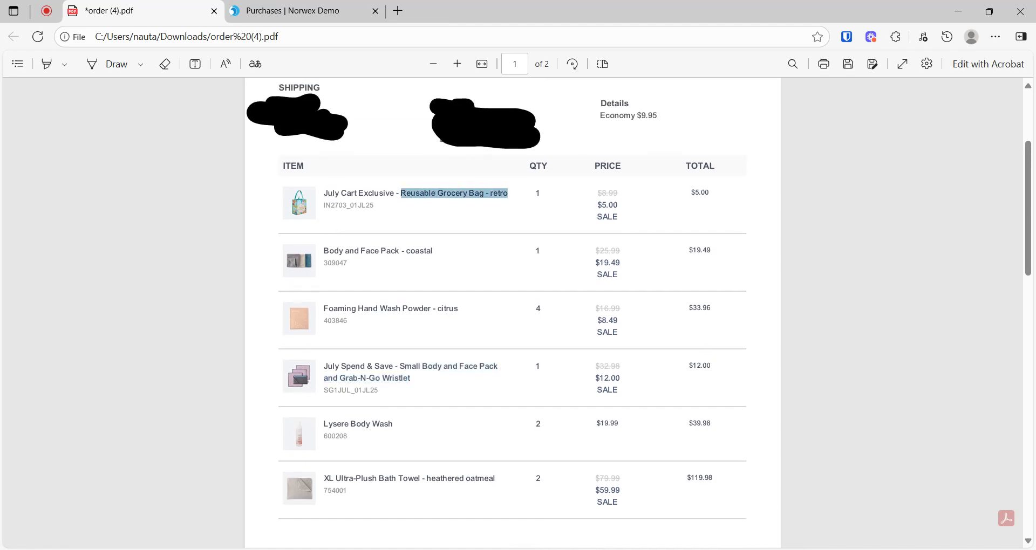
{"action": "left_click", "coordinate": [300, 17]}
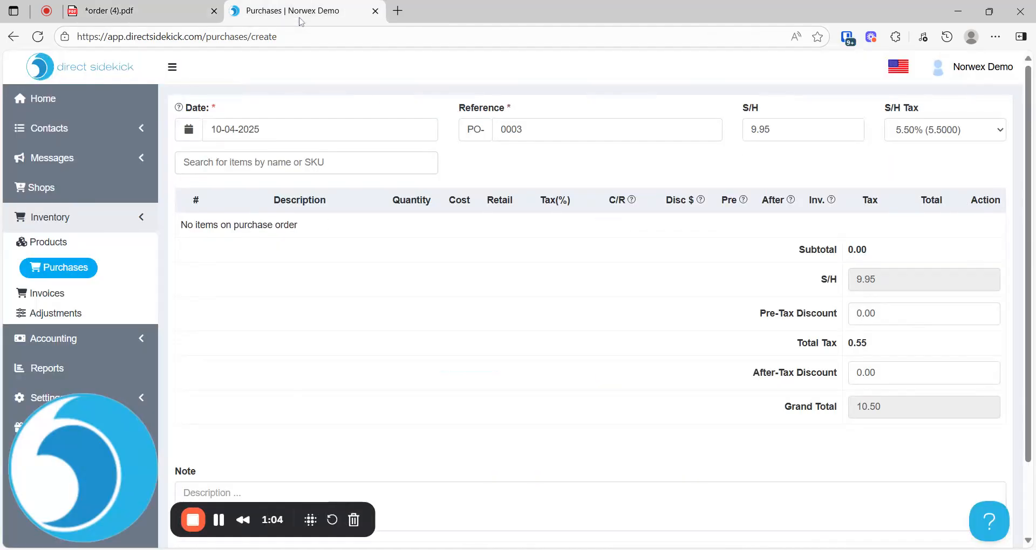
{"action": "left_click", "coordinate": [286, 163]}
{"action": "key", "text": "ctrl+v"}
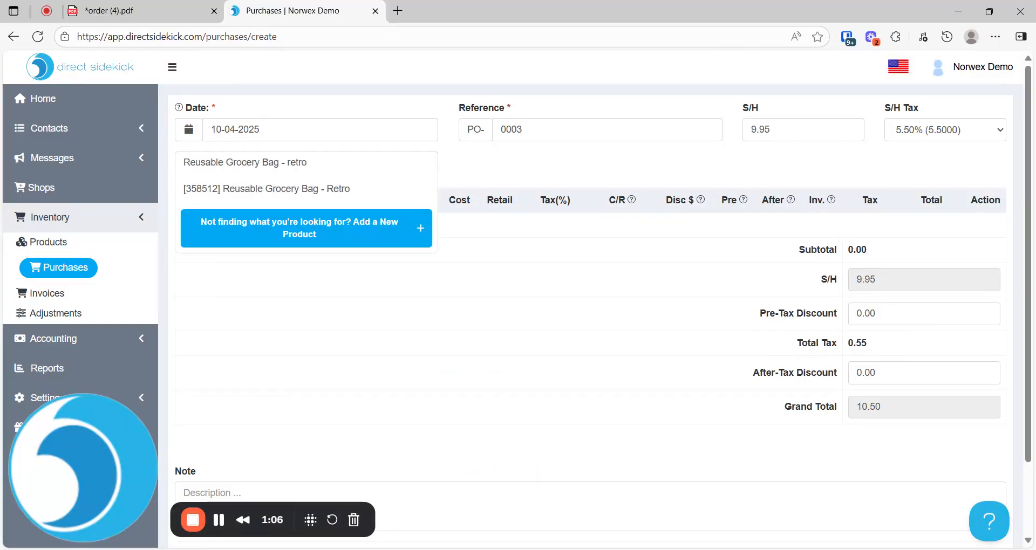
{"action": "left_click", "coordinate": [259, 190]}
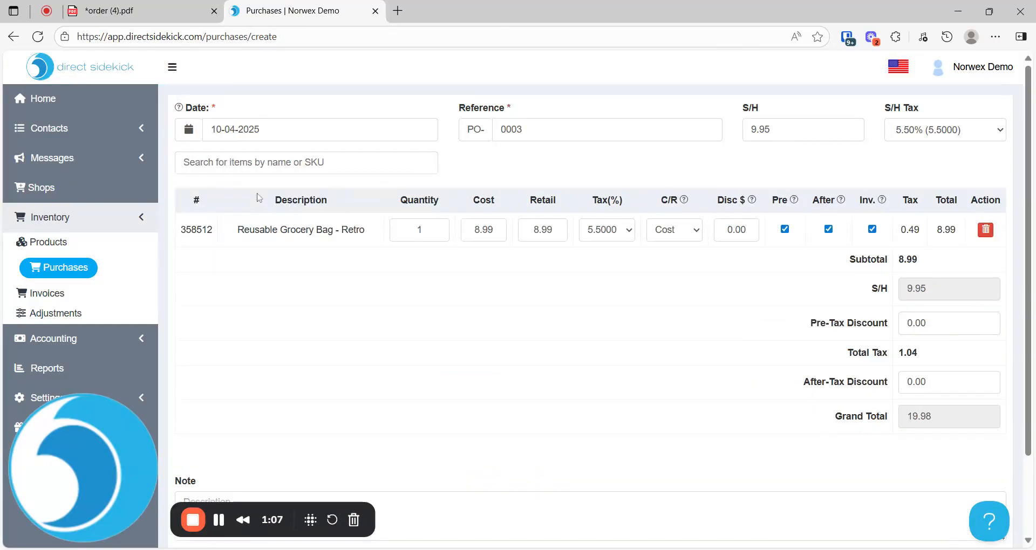
- Check the grocery bag's sale price in the order PDF and set its cost on the purchase order to 5.00
{"action": "left_click", "coordinate": [135, 11]}
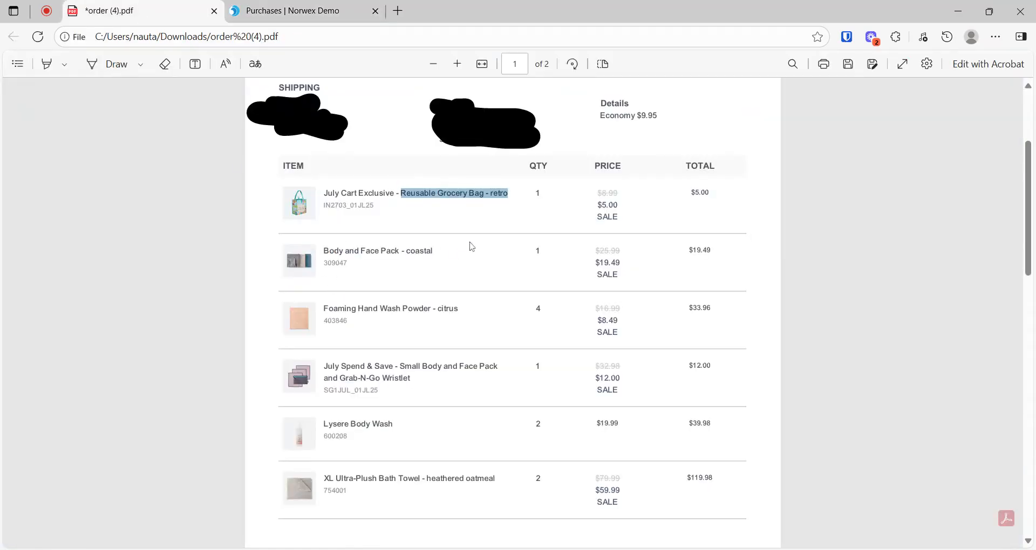
{"action": "left_click", "coordinate": [348, 15]}
{"action": "double_click", "coordinate": [489, 230]}
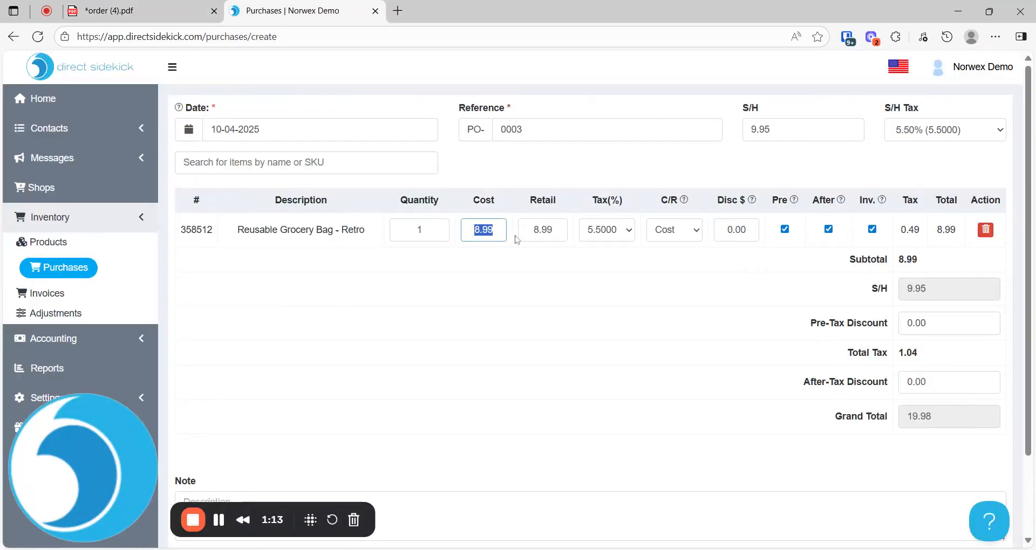
{"action": "type", "text": "5"}
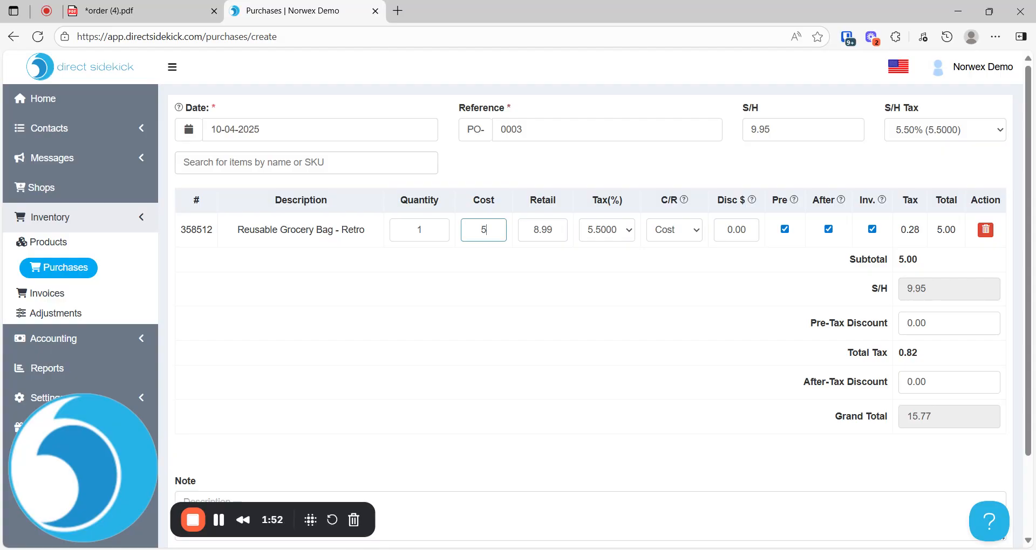
{"action": "left_click", "coordinate": [872, 229]}
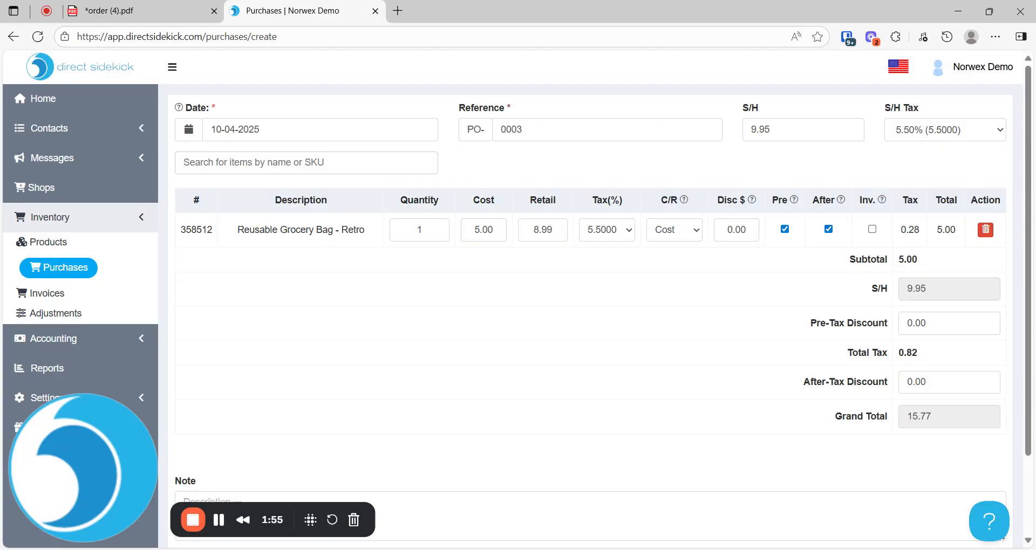
{"action": "left_click", "coordinate": [872, 230]}
- Copy SKU 309047 from the order PDF and add Body and Face Pack - Coastal to the purchase order
{"action": "left_click", "coordinate": [156, 15]}
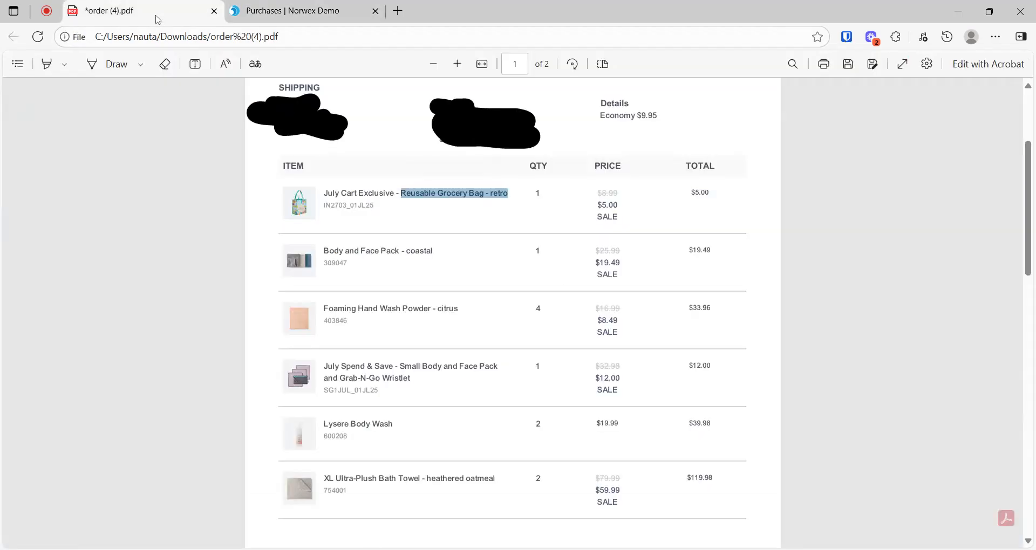
{"action": "double_click", "coordinate": [336, 263]}
{"action": "key", "text": "ctrl+c"}
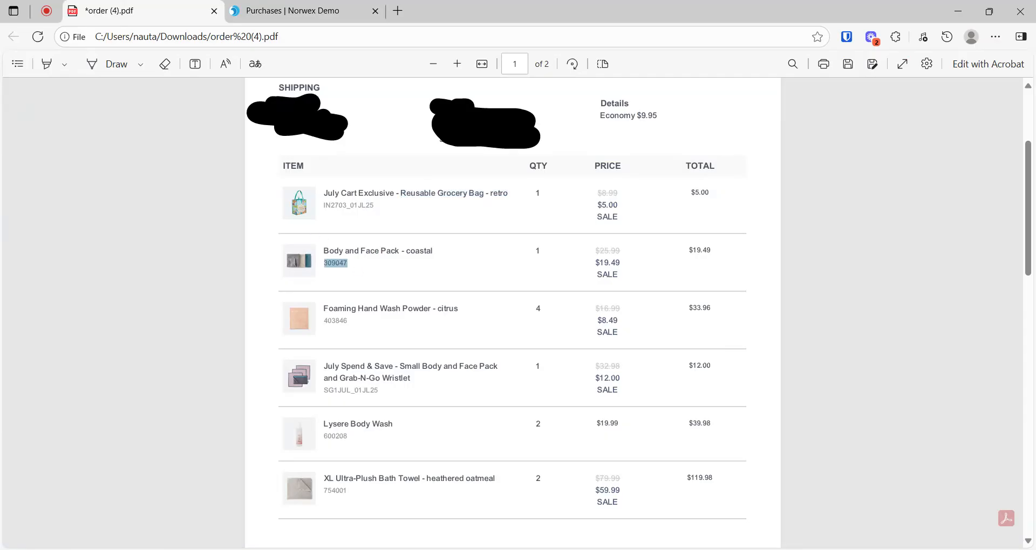
{"action": "key", "text": "ctrl+Tab"}
{"action": "left_click", "coordinate": [323, 130]}
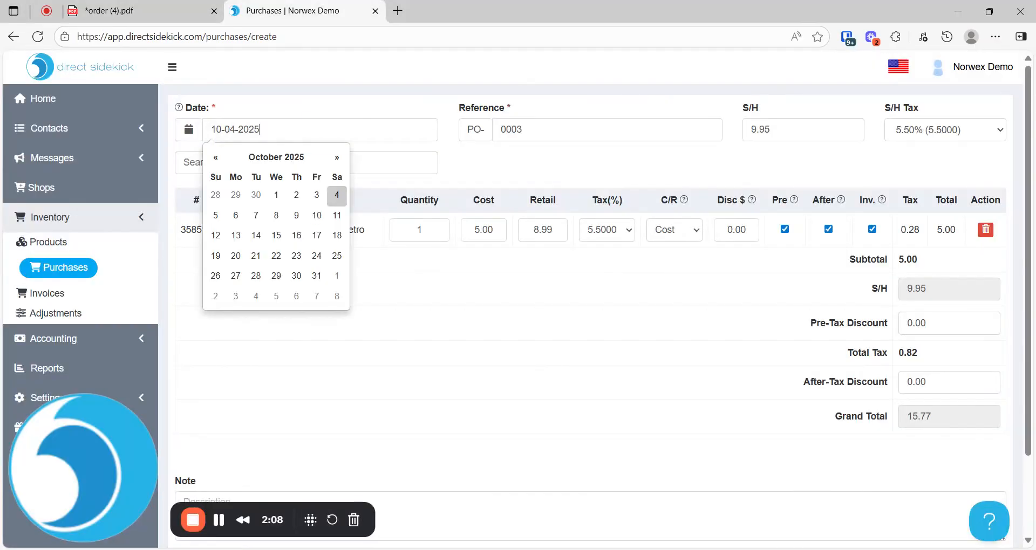
{"action": "left_click", "coordinate": [378, 163]}
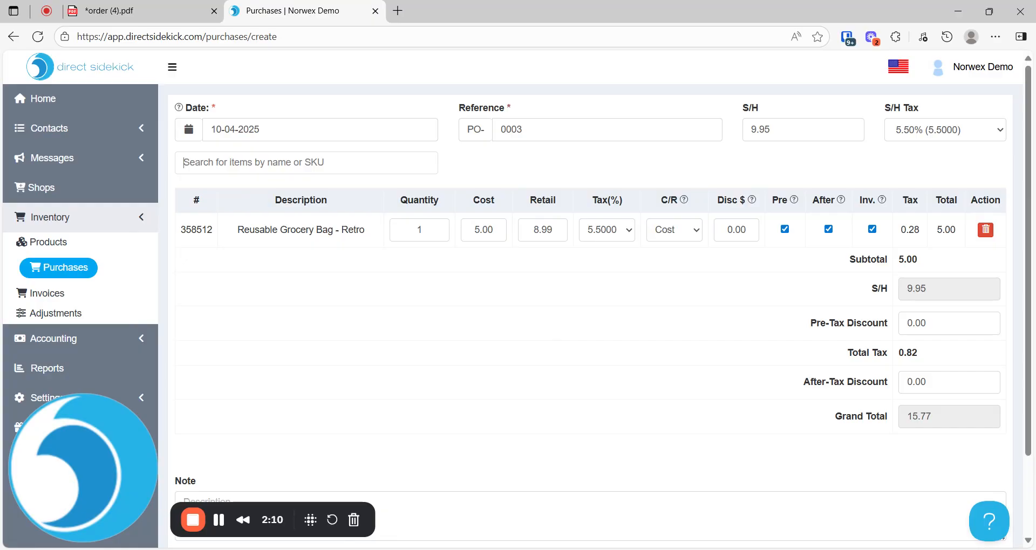
{"action": "key", "text": "ctrl+v"}
{"action": "left_click", "coordinate": [319, 193]}
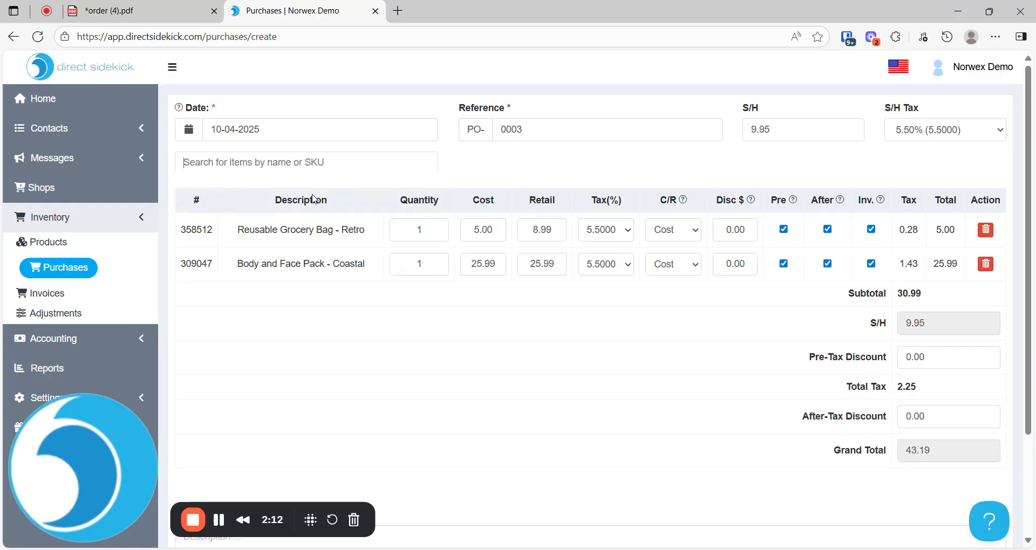
- Look up the Body and Face Pack's sale price in the order PDF and set its purchase order cost to 19.49
{"action": "left_click", "coordinate": [173, 12]}
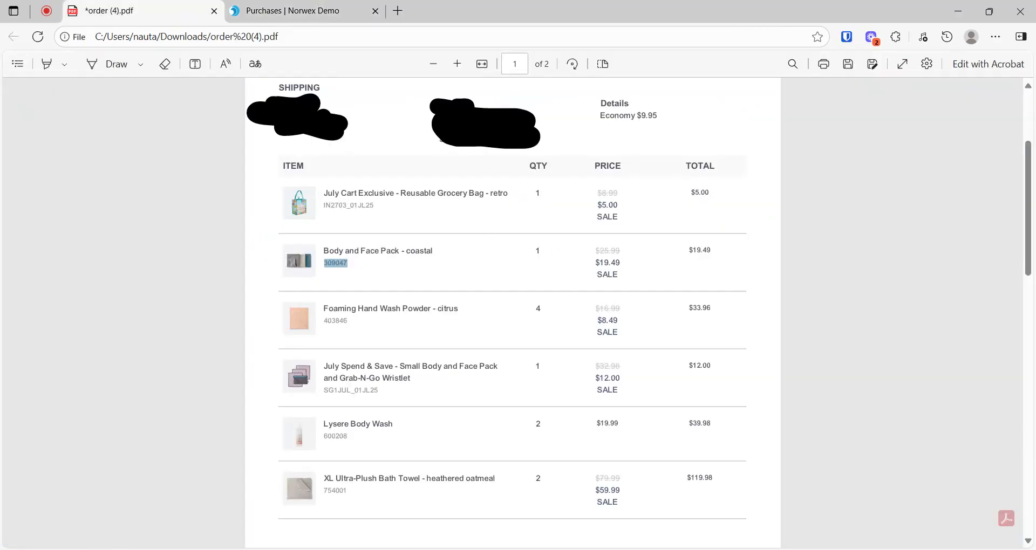
{"action": "left_click_drag", "start_coordinate": [595, 263], "coordinate": [621, 263]}
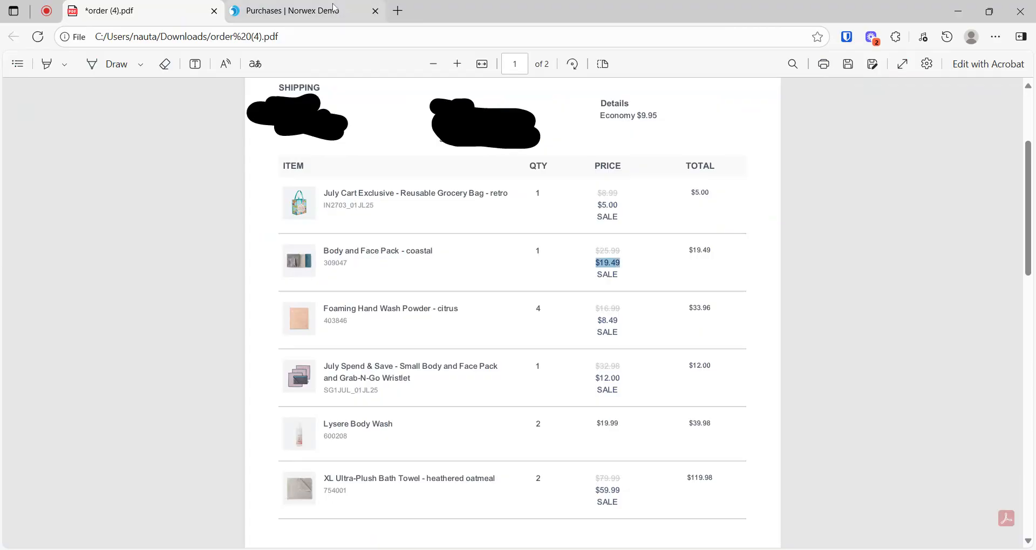
{"action": "left_click", "coordinate": [302, 11]}
{"action": "double_click", "coordinate": [483, 265]}
{"action": "type", "text": "19"}
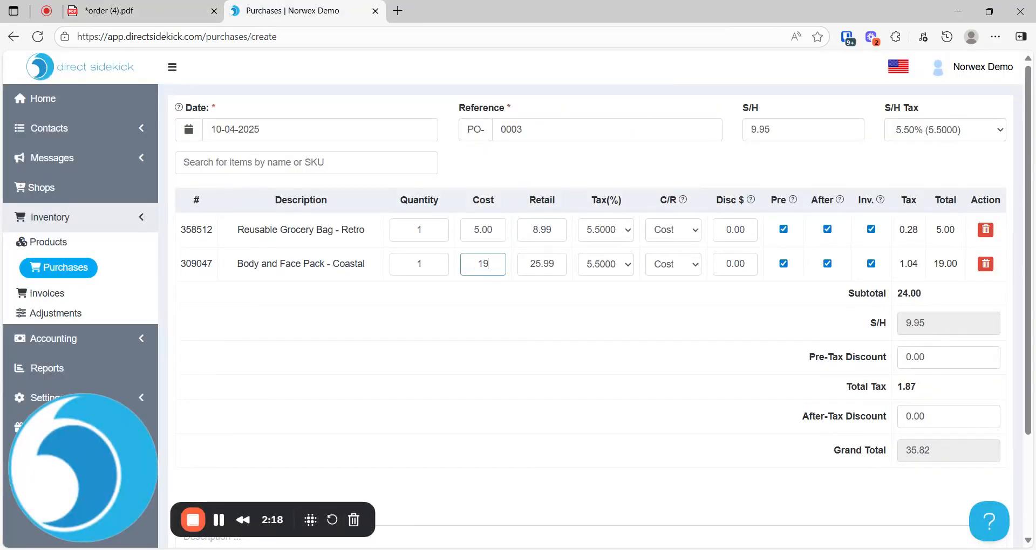
{"action": "type", "text": ".49"}
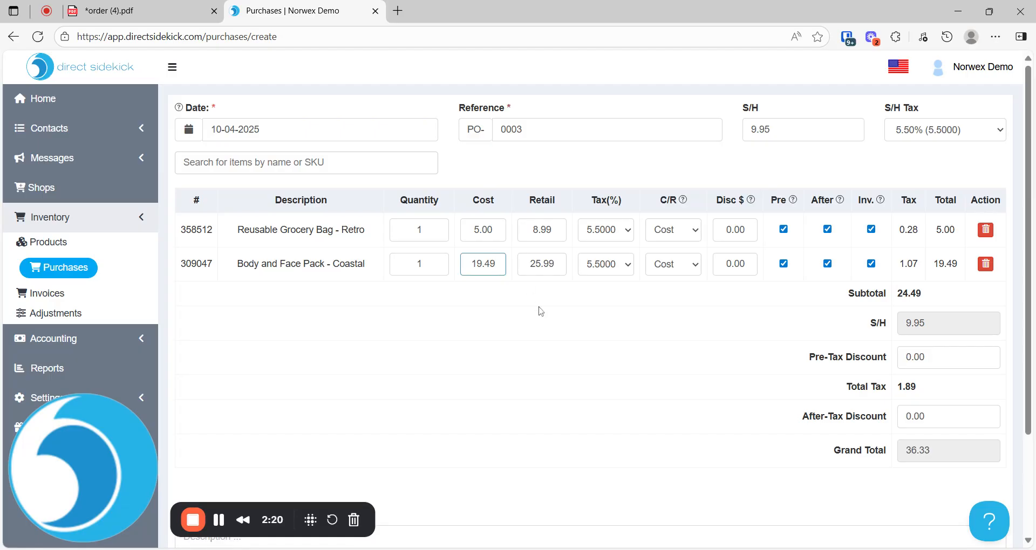
{"action": "left_click", "coordinate": [540, 311]}
- Copy SKU 403846 from the order PDF and add Foaming Hand Wash Powder - citrus to the purchase order
{"action": "left_click", "coordinate": [108, 11]}
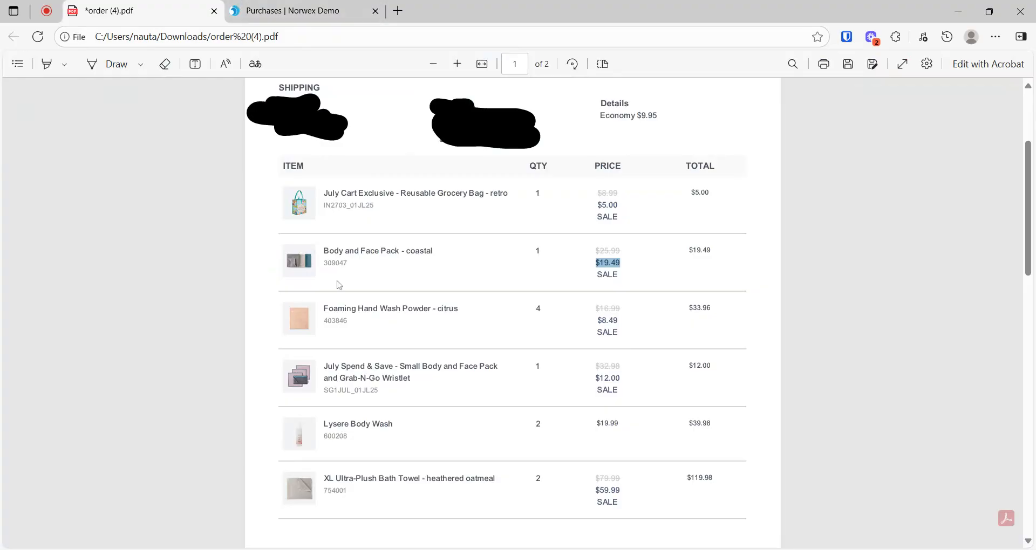
{"action": "double_click", "coordinate": [335, 321]}
{"action": "key", "text": "ctrl+c"}
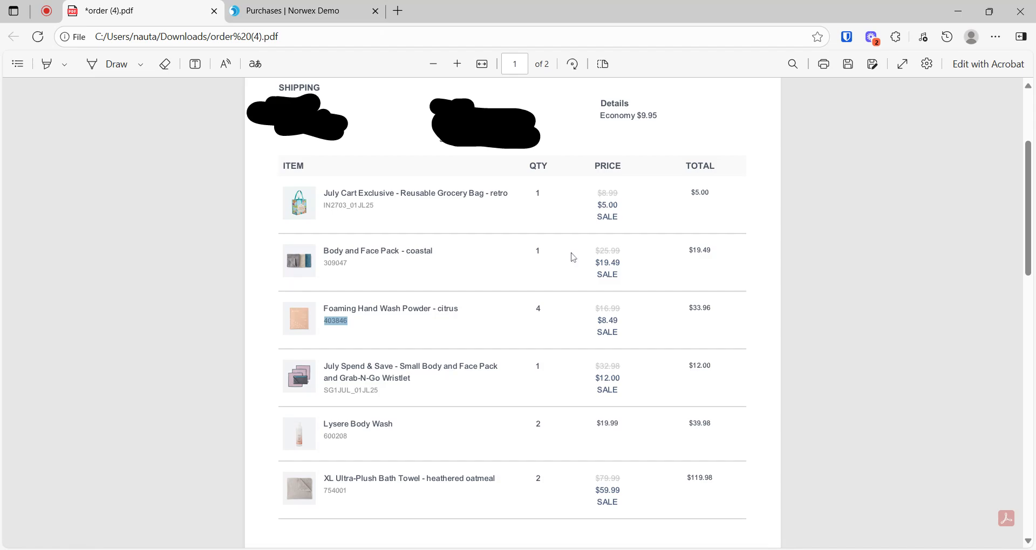
{"action": "scroll", "coordinate": [555, 296], "scroll_direction": "down", "scroll_amount": 1}
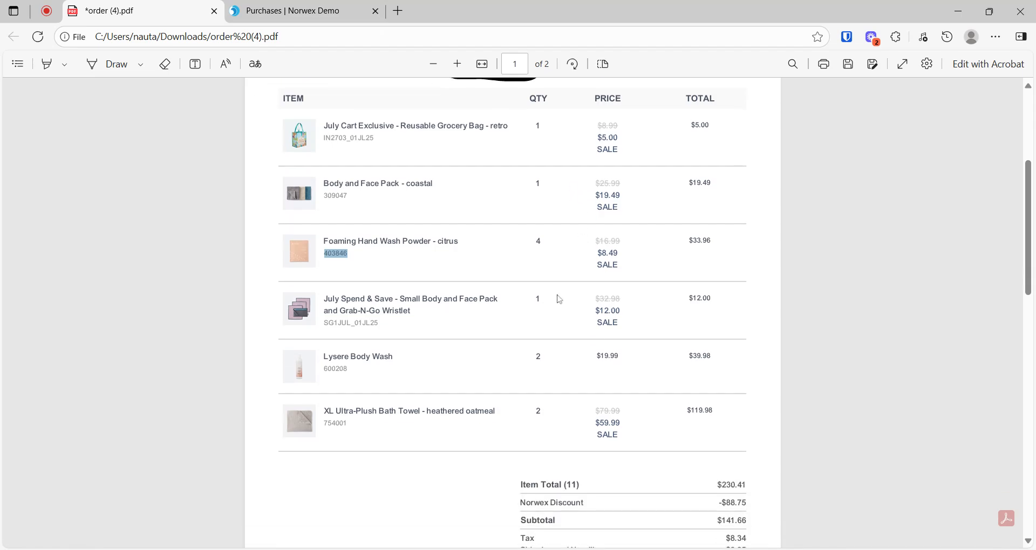
{"action": "left_click", "coordinate": [300, 19]}
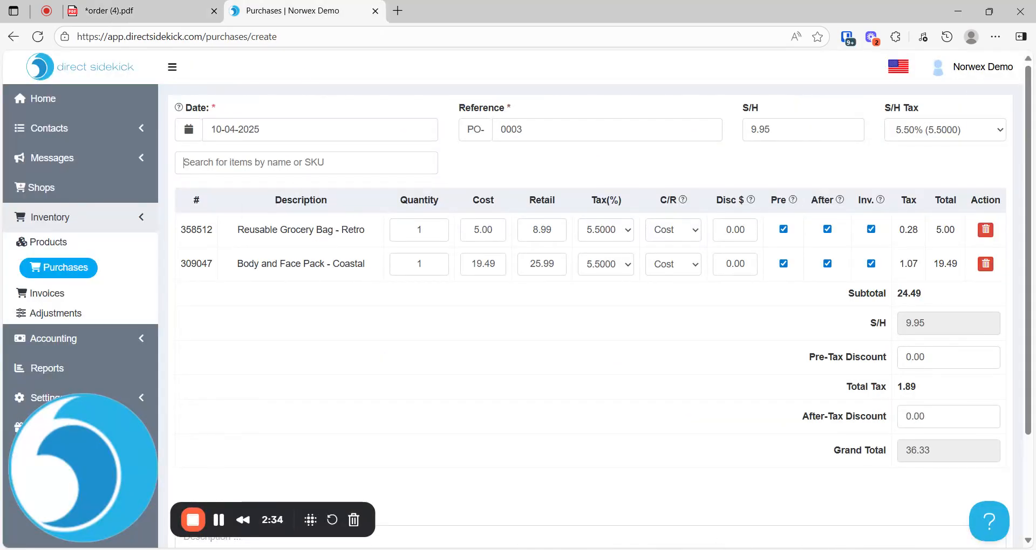
{"action": "key", "text": "ctrl+v"}
{"action": "left_click", "coordinate": [301, 181]}
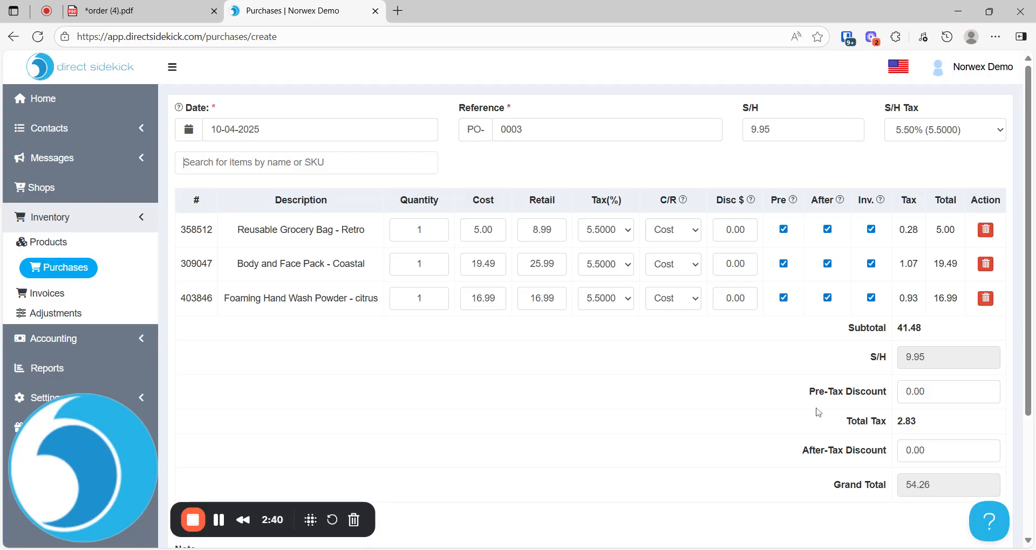
- Look up the Foaming Hand Wash Powder's sale price in the order PDF and set its purchase order cost to 8.49
{"action": "left_click", "coordinate": [169, 9]}
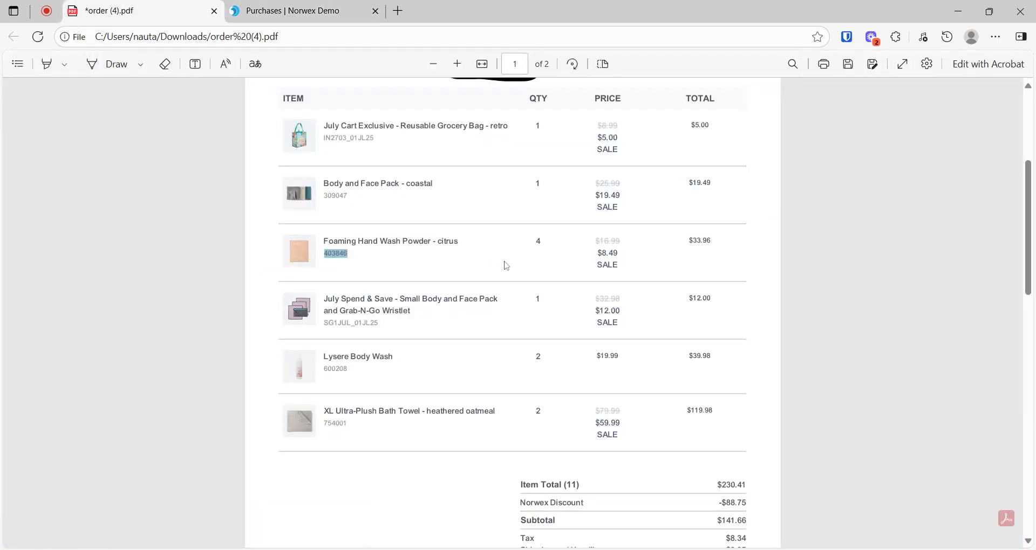
{"action": "double_click", "coordinate": [608, 253]}
{"action": "left_click", "coordinate": [301, 12]}
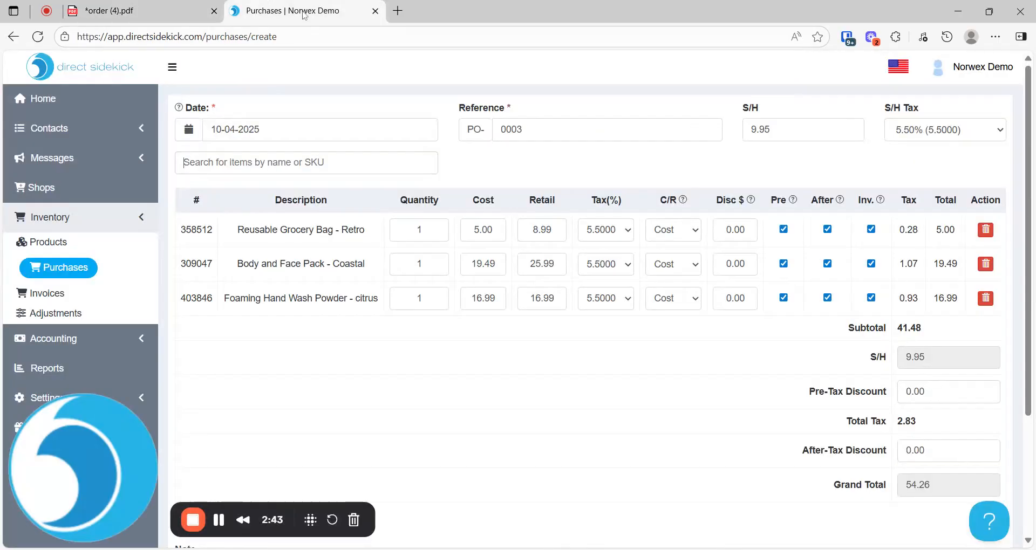
{"action": "double_click", "coordinate": [483, 299]}
{"action": "type", "text": "8.49"}
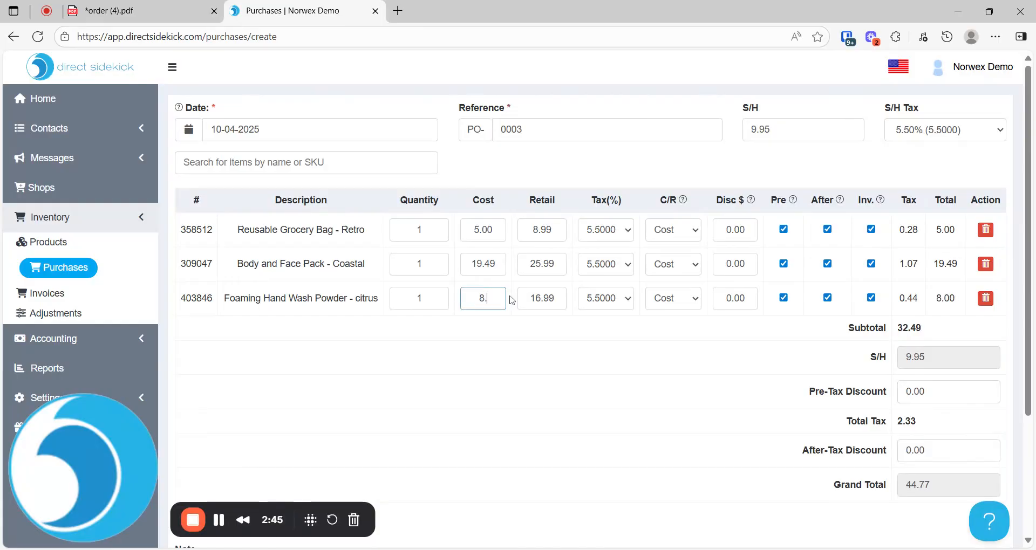
- Check the ordered quantity in the PDF and set the Foaming Hand Wash Powder's quantity to 4
{"action": "left_click", "coordinate": [168, 9]}
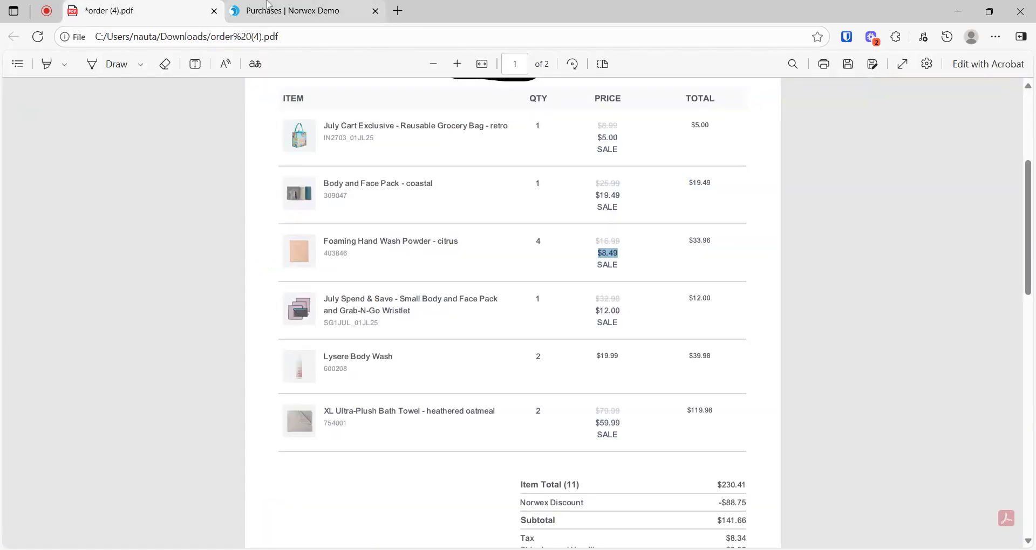
{"action": "left_click", "coordinate": [302, 11]}
{"action": "double_click", "coordinate": [419, 299]}
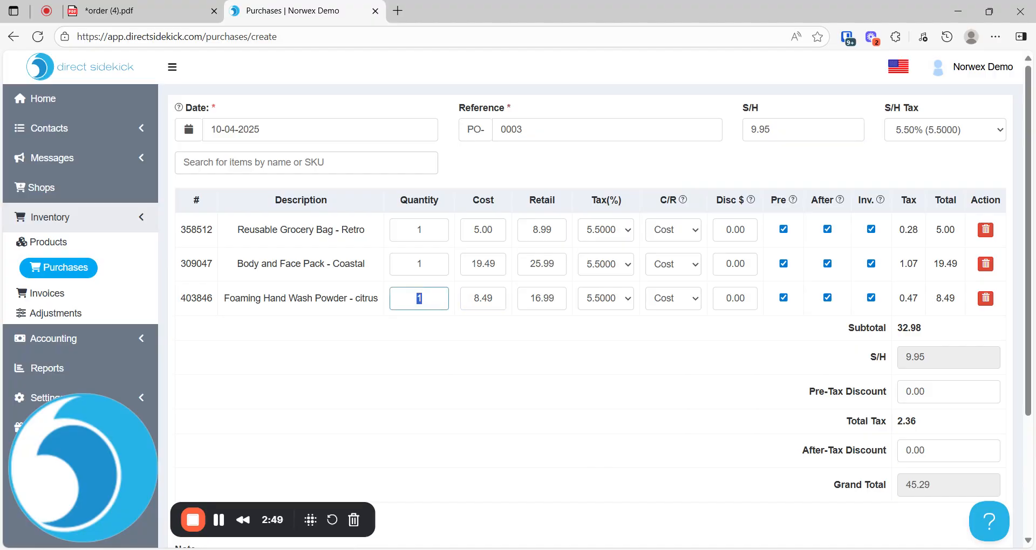
{"action": "type", "text": "4"}
- Compare the Foaming Hand Wash Powder line on the purchase order with the order PDF
{"action": "left_click", "coordinate": [140, 11]}
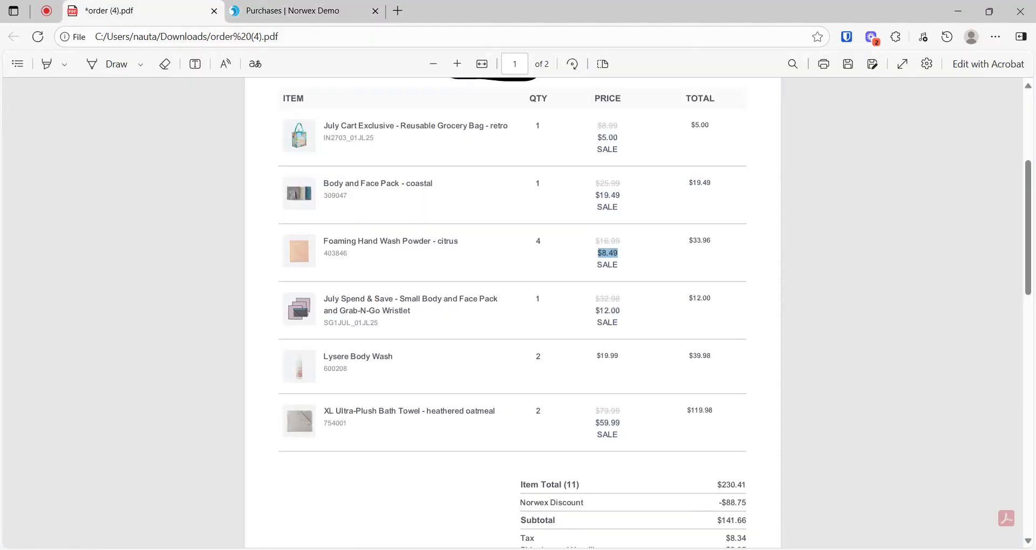
{"action": "left_click", "coordinate": [303, 10]}
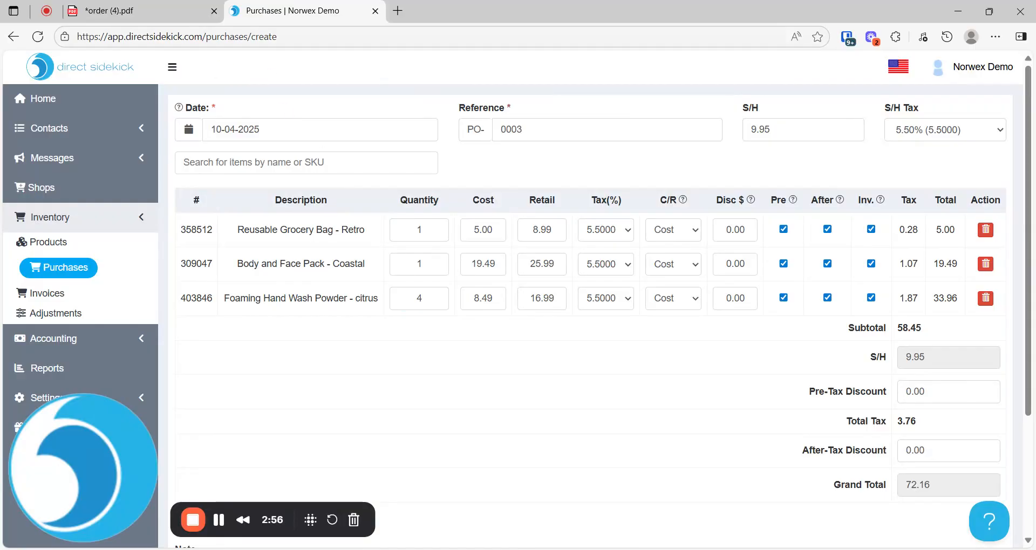
{"action": "left_click", "coordinate": [155, 8]}
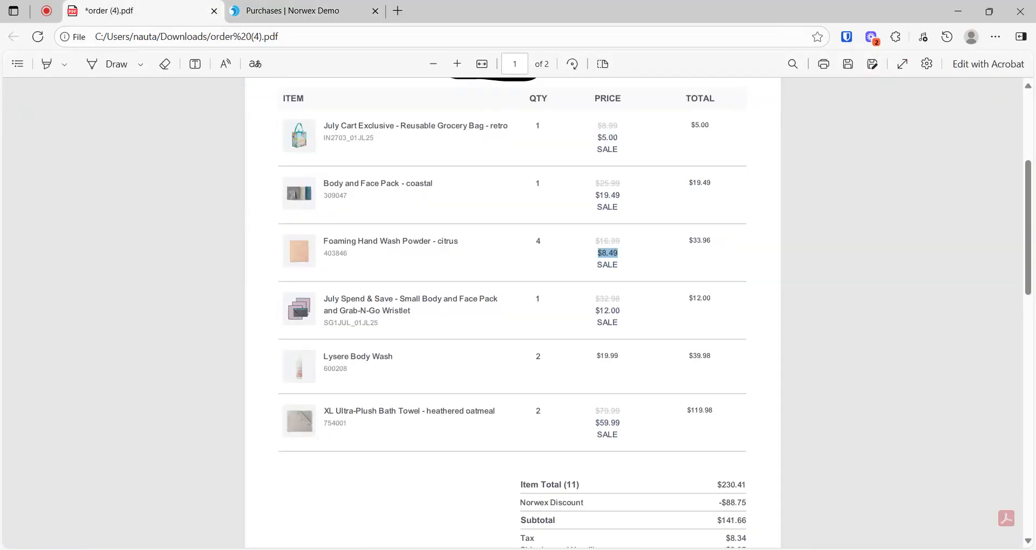
- Copy "d Grab-N-Go Wristlet" from the order PDF and add Small Body and Face Pack and Grab-N-Go Wristlet to the purchase order
{"action": "left_click_drag", "start_coordinate": [400, 299], "coordinate": [495, 299]}
{"action": "left_click", "coordinate": [494, 300]}
{"action": "left_click_drag", "start_coordinate": [333, 311], "coordinate": [408, 311]}
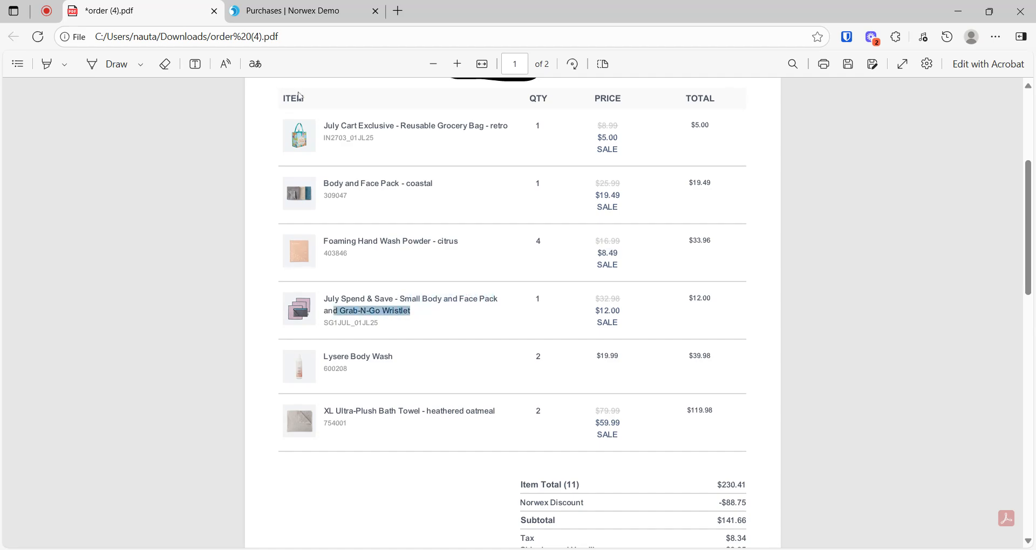
{"action": "left_click", "coordinate": [292, 11]}
{"action": "type", "text": "d Grab-N-Go Wristlet"}
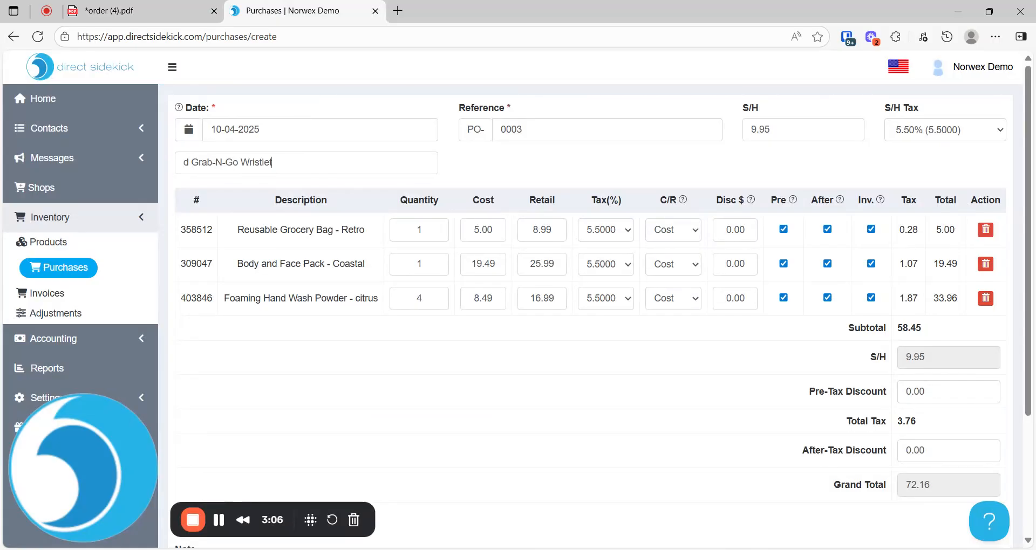
{"action": "left_click", "coordinate": [288, 188]}
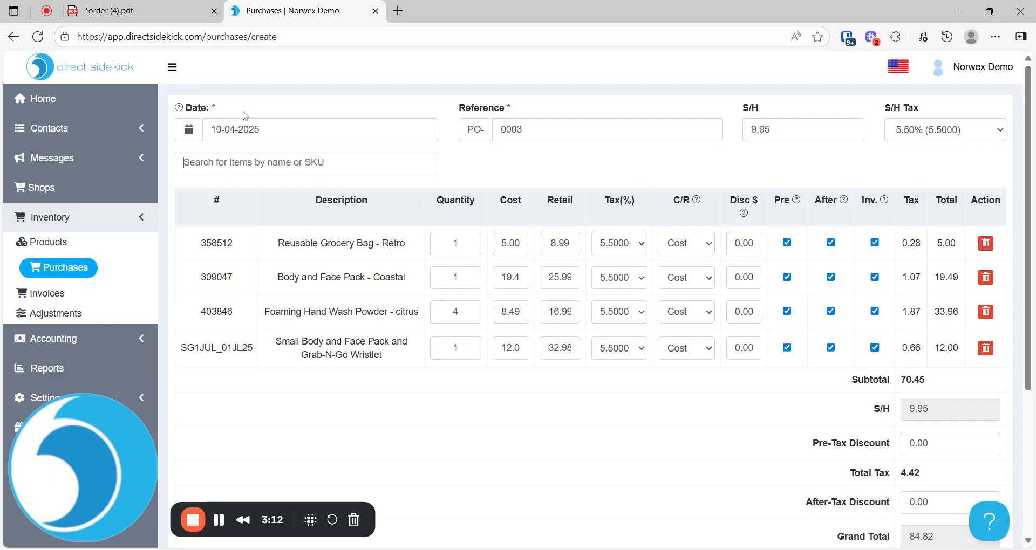
- Check the Grab-N-Go Wristlet set against the order PDF and collapse the purchase page's navigation sidebar
{"action": "left_click", "coordinate": [153, 16]}
{"action": "left_click", "coordinate": [286, 11]}
{"action": "left_click", "coordinate": [173, 69]}
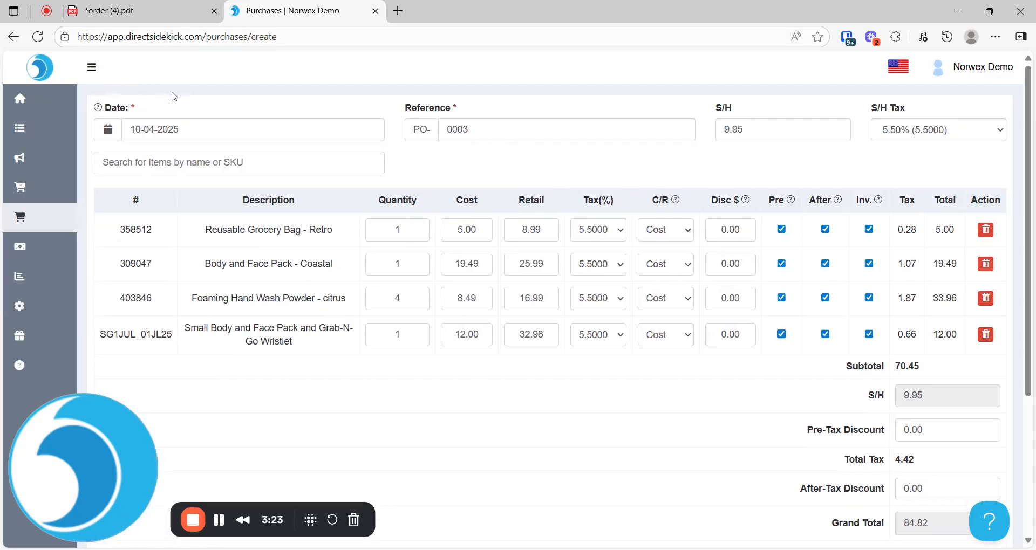
- Copy SKU 600208 from the order PDF and add Lysere Body Wash to the purchase order
{"action": "left_click", "coordinate": [162, 12]}
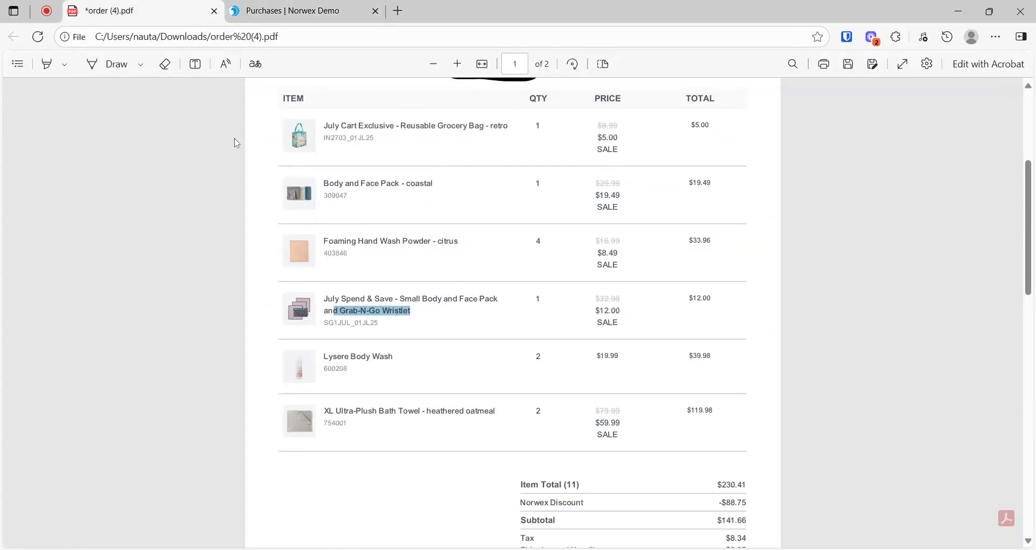
{"action": "double_click", "coordinate": [336, 369]}
{"action": "key", "text": "ctrl+c"}
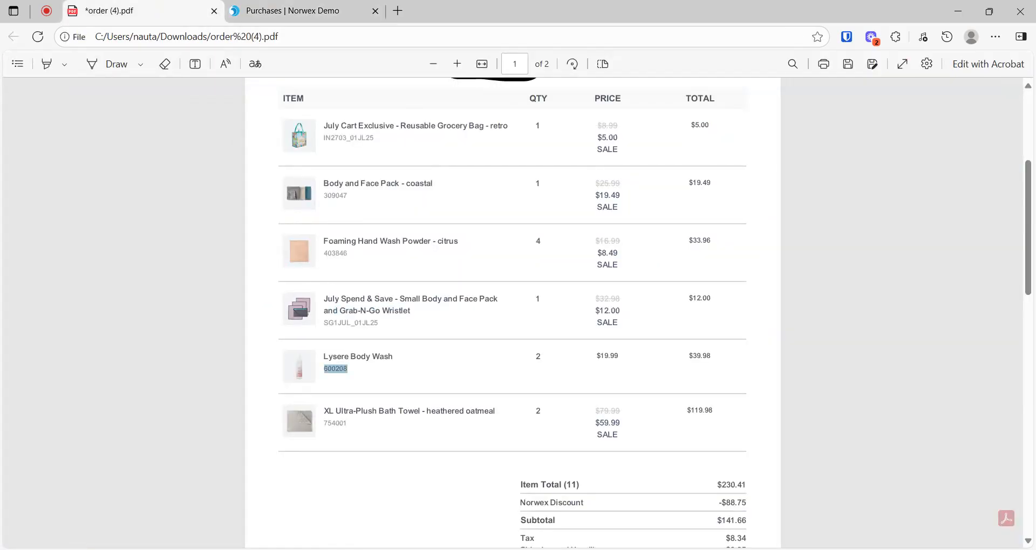
{"action": "left_click", "coordinate": [302, 17]}
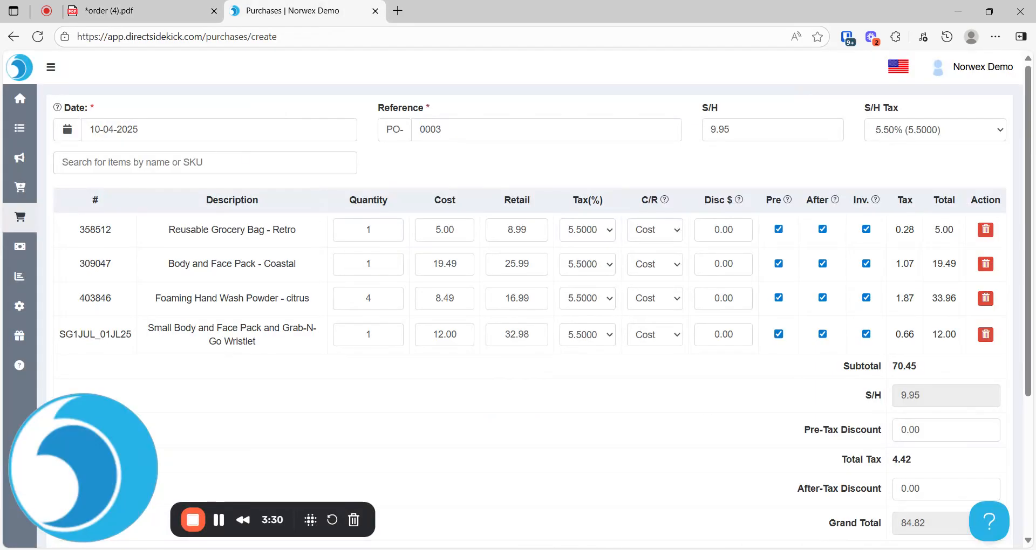
{"action": "key", "text": "ctrl+v"}
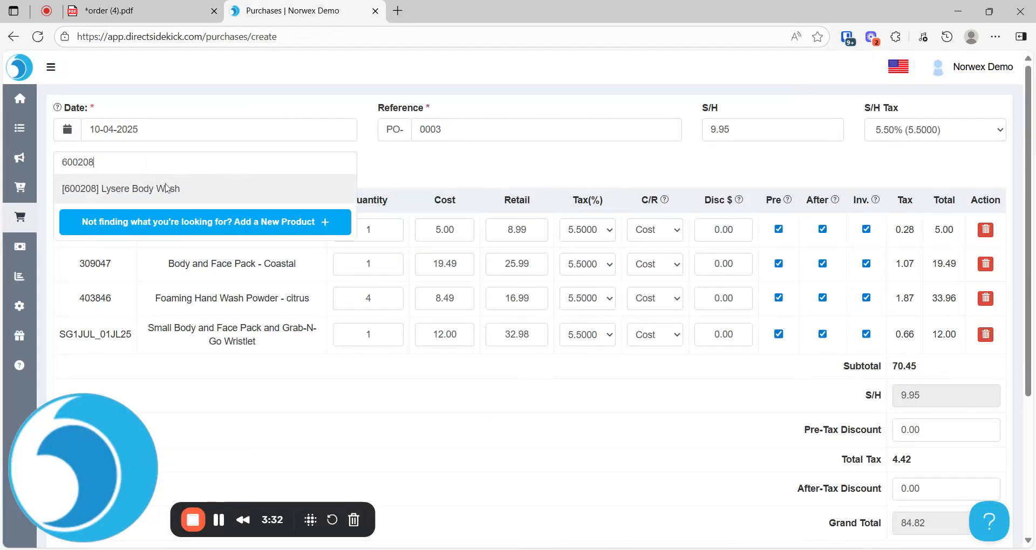
{"action": "left_click", "coordinate": [162, 188]}
- Check the Lysere Body Wash line in the order PDF and set its purchase order quantity to 2
{"action": "left_click", "coordinate": [133, 12]}
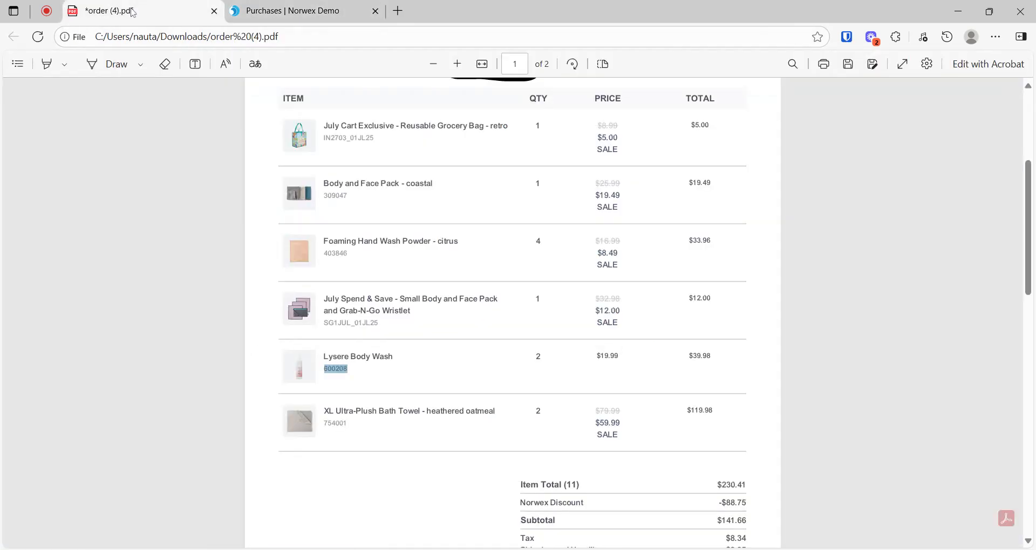
{"action": "left_click", "coordinate": [334, 12]}
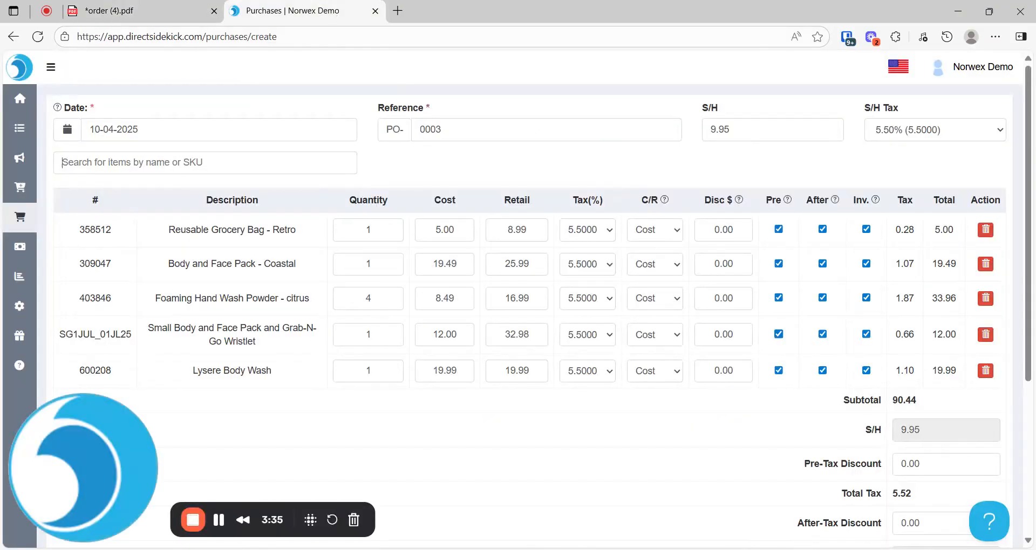
{"action": "double_click", "coordinate": [367, 371]}
{"action": "type", "text": "2"}
- Copy SKU 754001 from the order PDF and add Ultra-Plush - XL Bath Towel - Heathered Oatmeal to the purchase order
{"action": "left_click", "coordinate": [157, 11]}
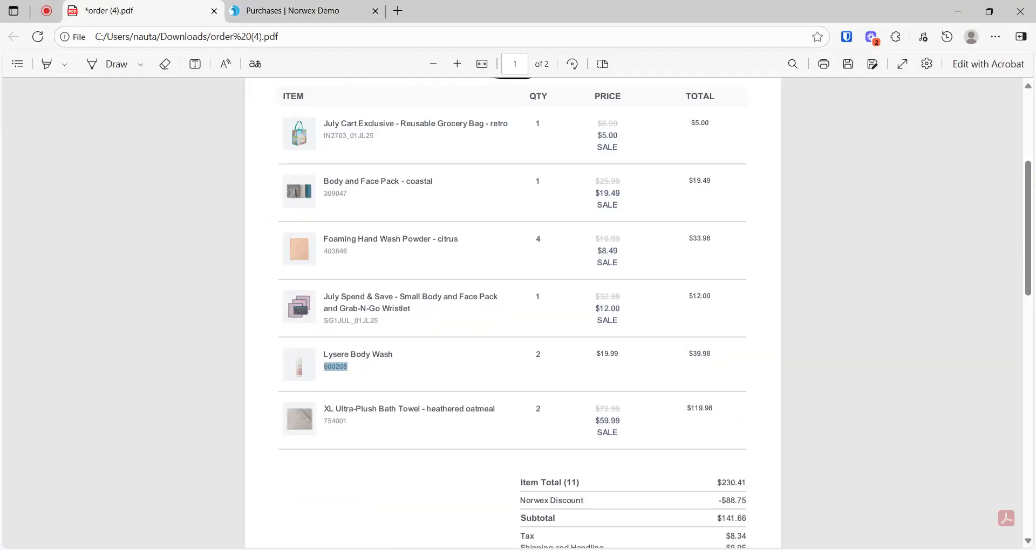
{"action": "scroll", "coordinate": [513, 313], "scroll_direction": "down", "scroll_amount": 1}
{"action": "double_click", "coordinate": [335, 356]}
{"action": "key", "text": "ctrl+c"}
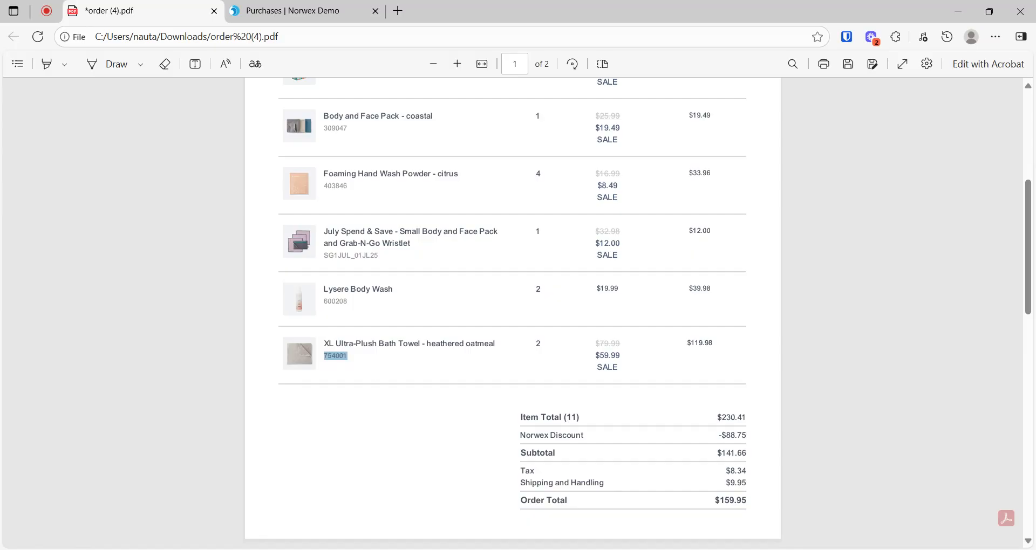
{"action": "left_click", "coordinate": [299, 10]}
{"action": "left_click", "coordinate": [205, 162]}
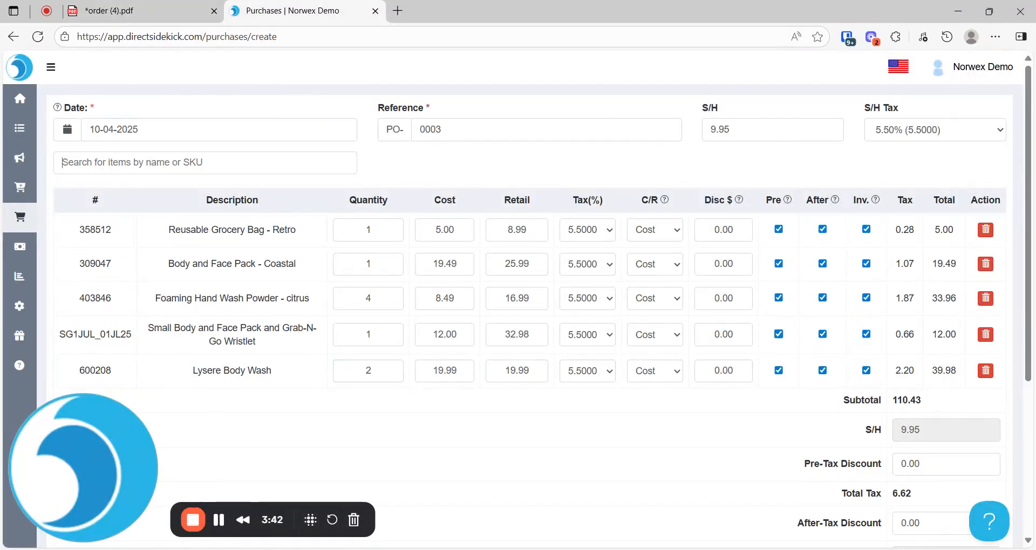
{"action": "key", "text": "ctrl+v"}
{"action": "left_click", "coordinate": [319, 187]}
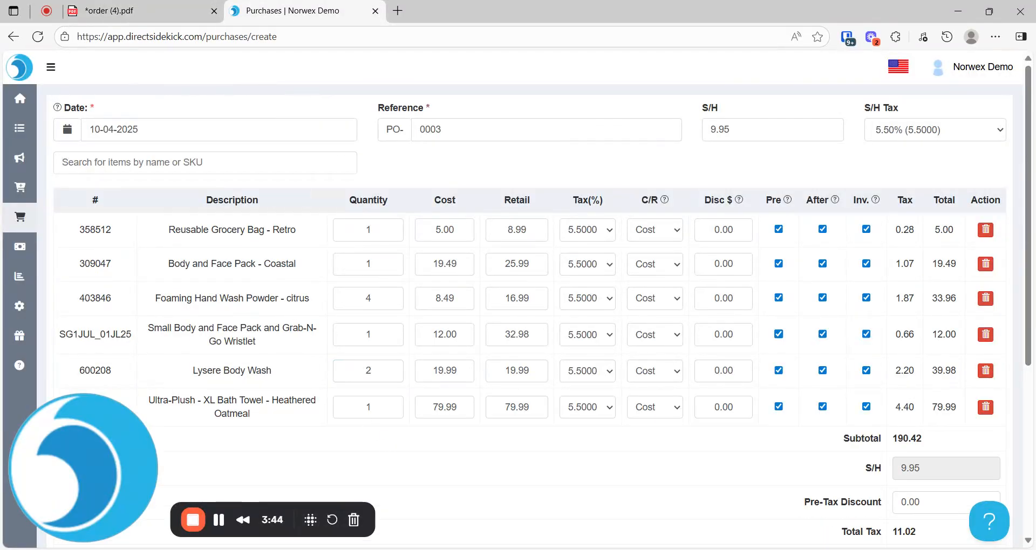
- Set the XL Bath Towel's quantity to 2 and its cost to the PDF's sale price of 59.99
{"action": "double_click", "coordinate": [368, 407]}
{"action": "type", "text": "2"}
{"action": "key", "text": "ctrl+Tab"}
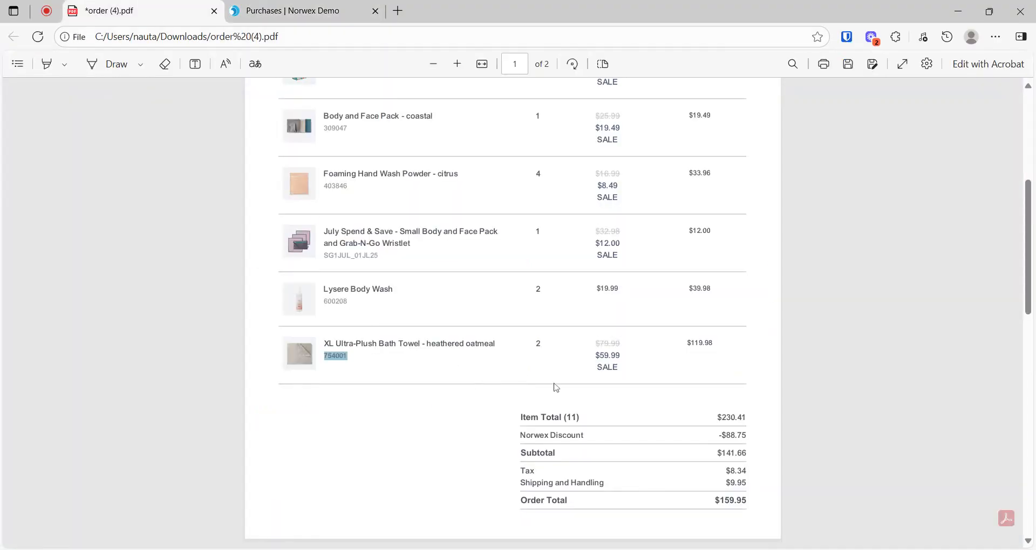
{"action": "double_click", "coordinate": [609, 355]}
{"action": "key", "text": "ctrl+c"}
{"action": "key", "text": "ctrl+Tab"}
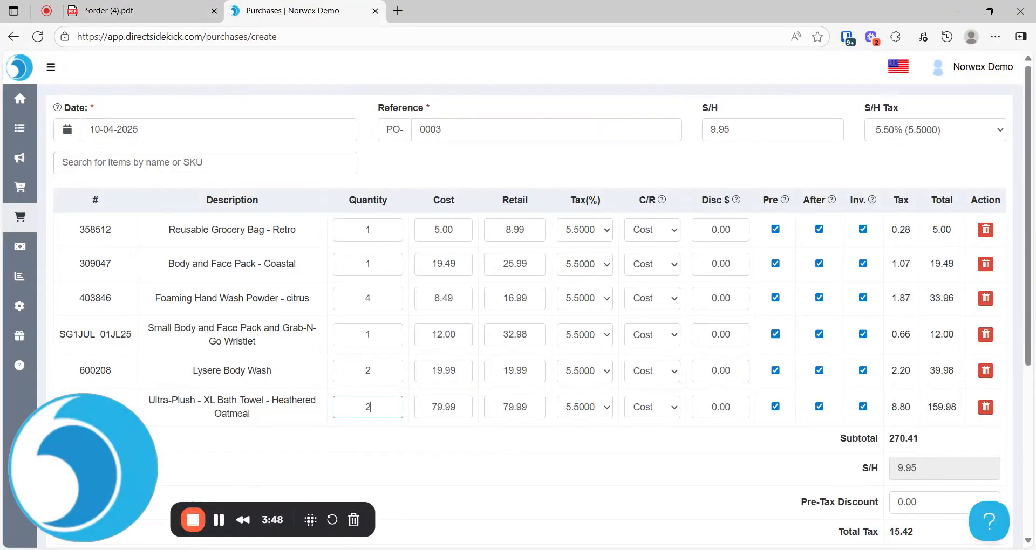
{"action": "key", "text": "Tab"}
{"action": "key", "text": "ctrl+v"}
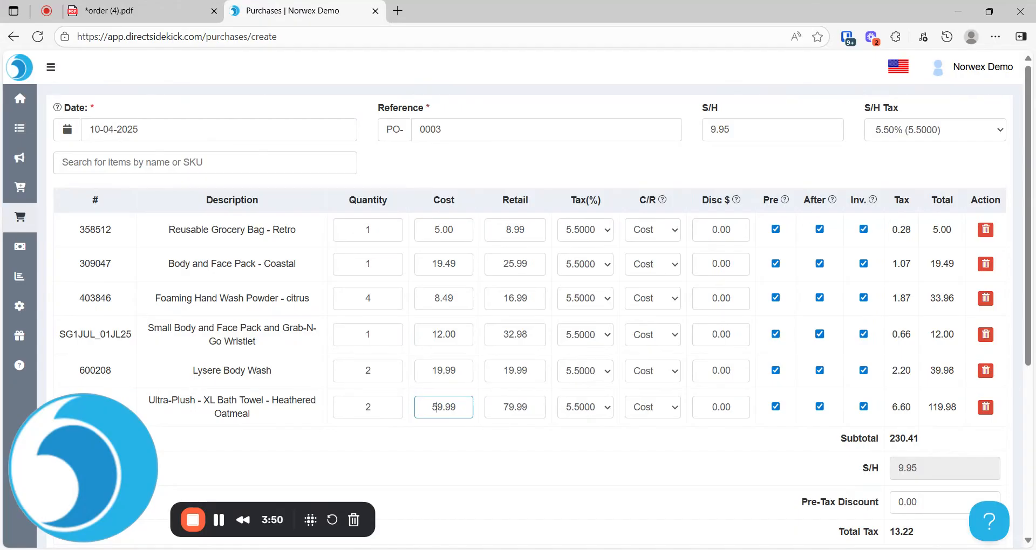
{"action": "left_click", "coordinate": [568, 453]}
- Compare the purchase order's subtotal with the item total in the order PDF
{"action": "scroll", "coordinate": [971, 334], "scroll_direction": "down", "scroll_amount": 1}
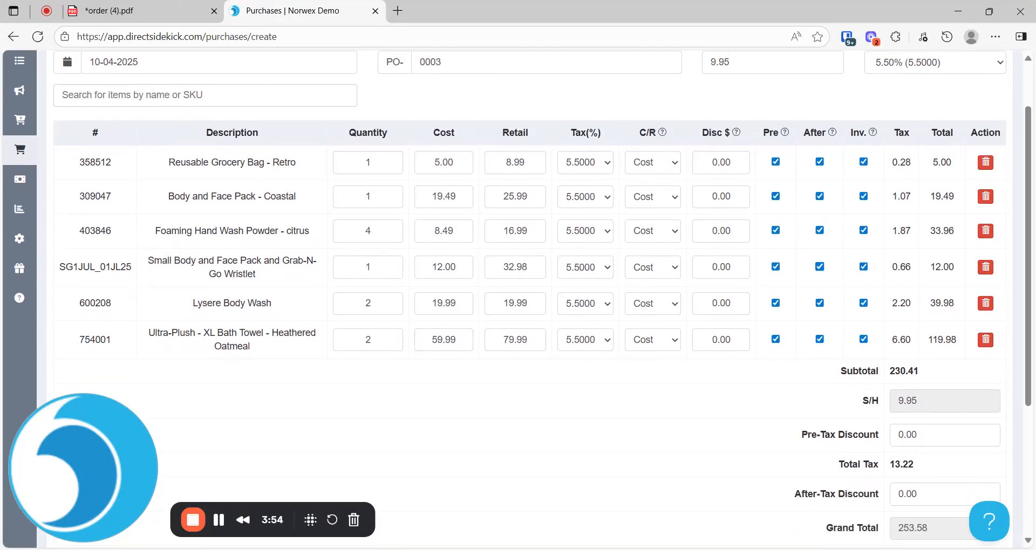
{"action": "left_click_drag", "start_coordinate": [840, 372], "coordinate": [922, 376]}
{"action": "left_click", "coordinate": [185, 8]}
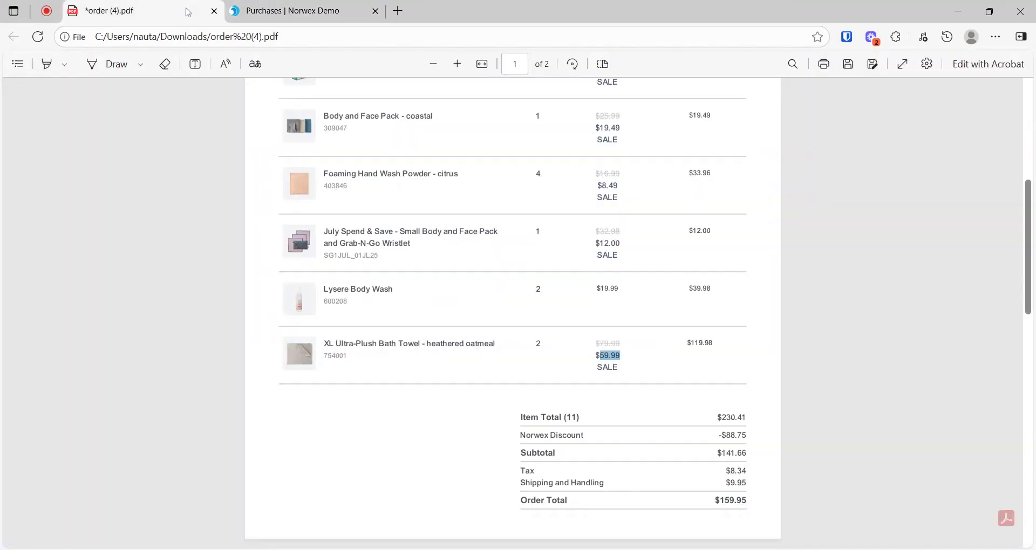
{"action": "left_click_drag", "start_coordinate": [717, 417], "coordinate": [747, 418]}
- Look up the Norwex Discount in the order PDF and set the purchase order's pre-tax discount to 88.75
{"action": "scroll", "coordinate": [671, 430], "scroll_direction": "down", "scroll_amount": 2}
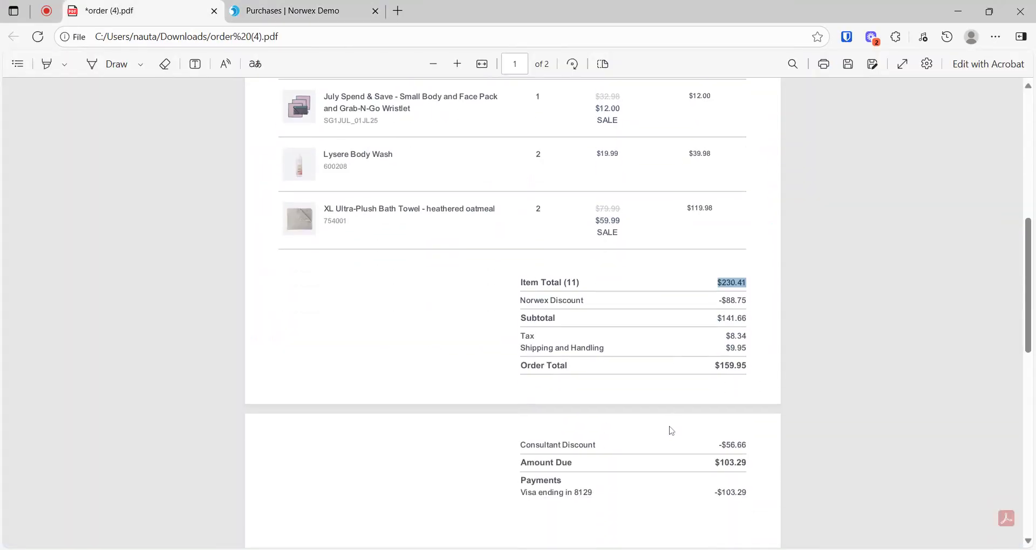
{"action": "left_click_drag", "start_coordinate": [519, 300], "coordinate": [584, 301]}
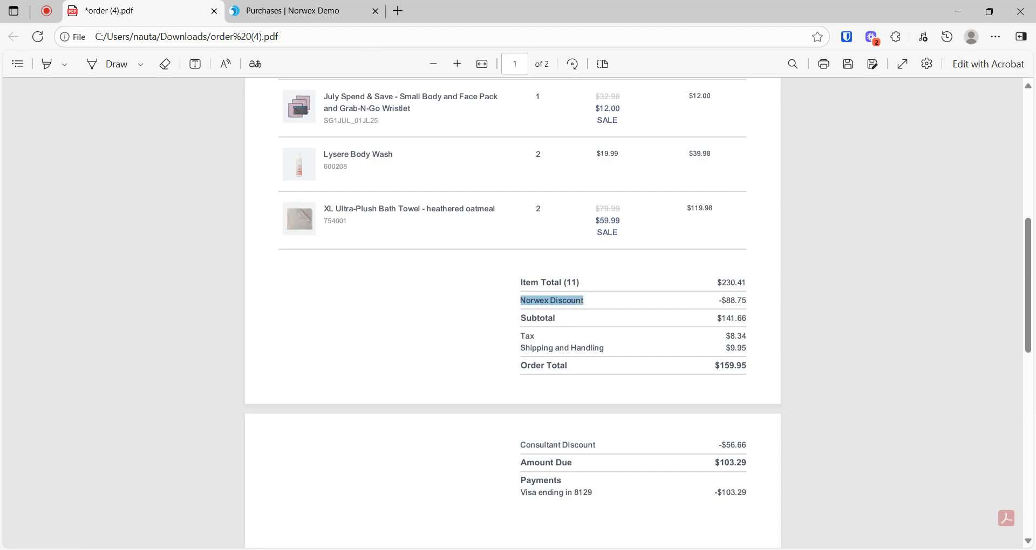
{"action": "left_click", "coordinate": [324, 12]}
{"action": "scroll", "coordinate": [831, 296], "scroll_direction": "down", "scroll_amount": 2}
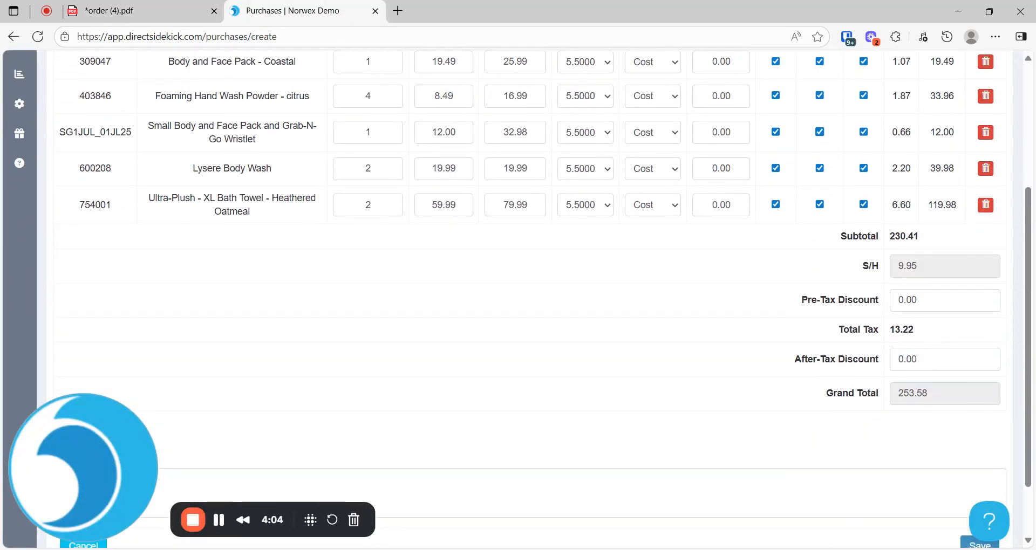
{"action": "left_click", "coordinate": [938, 301]}
{"action": "type", "text": "88."}
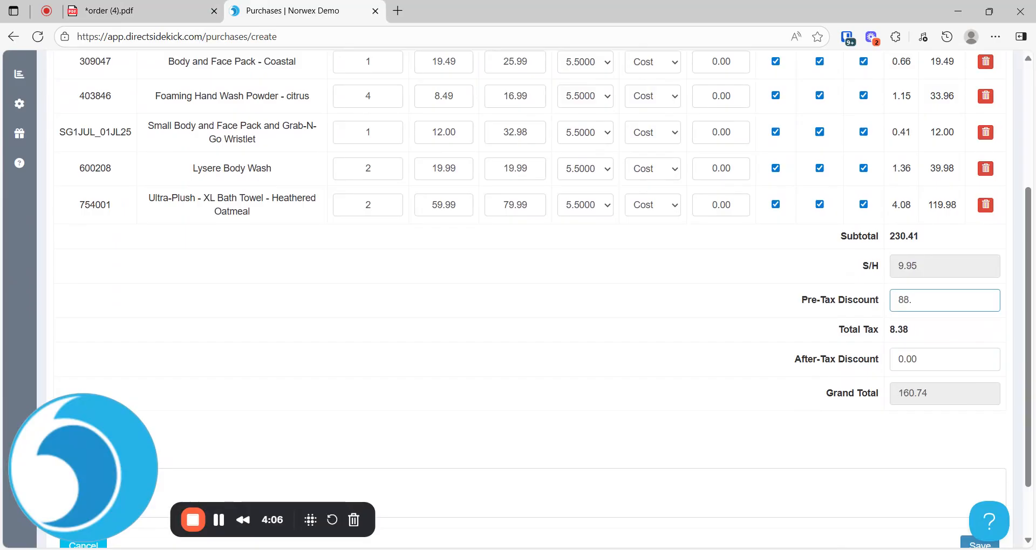
{"action": "type", "text": "75"}
{"action": "left_click", "coordinate": [811, 342]}
- Compare the tax amount in the order PDF with the purchase order's total tax
{"action": "left_click", "coordinate": [166, 7]}
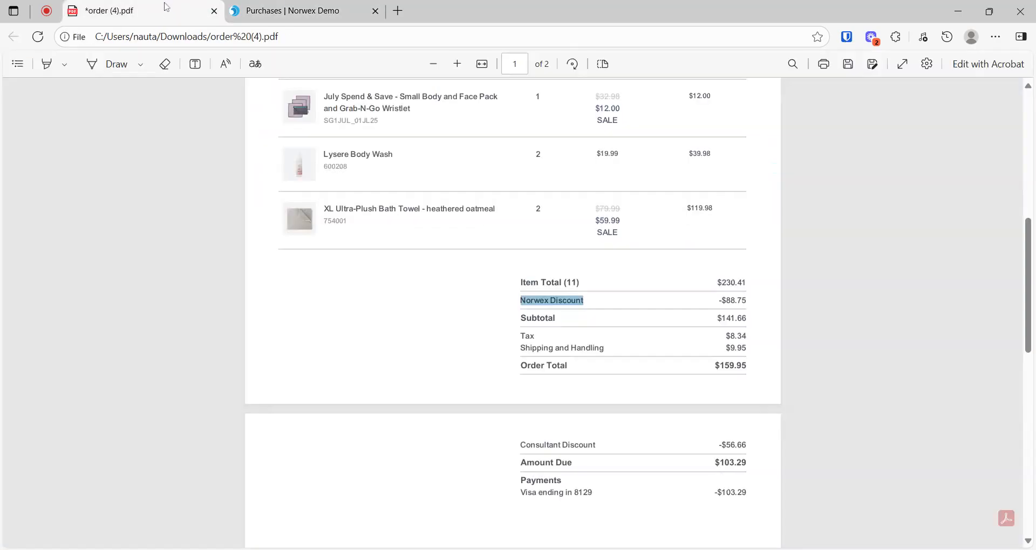
{"action": "left_click_drag", "start_coordinate": [725, 336], "coordinate": [747, 336]}
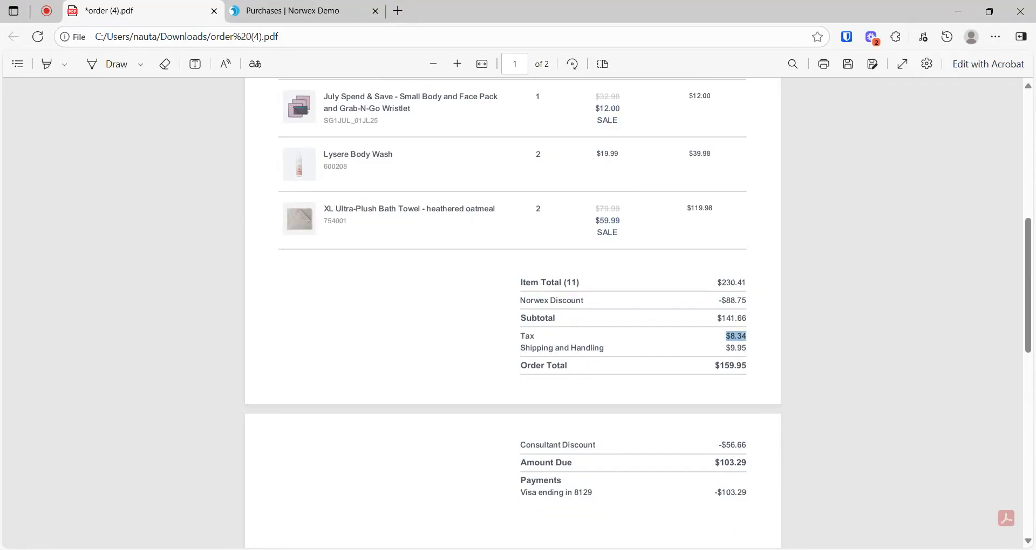
{"action": "left_click", "coordinate": [282, 10]}
{"action": "left_click_drag", "start_coordinate": [890, 330], "coordinate": [903, 330]}
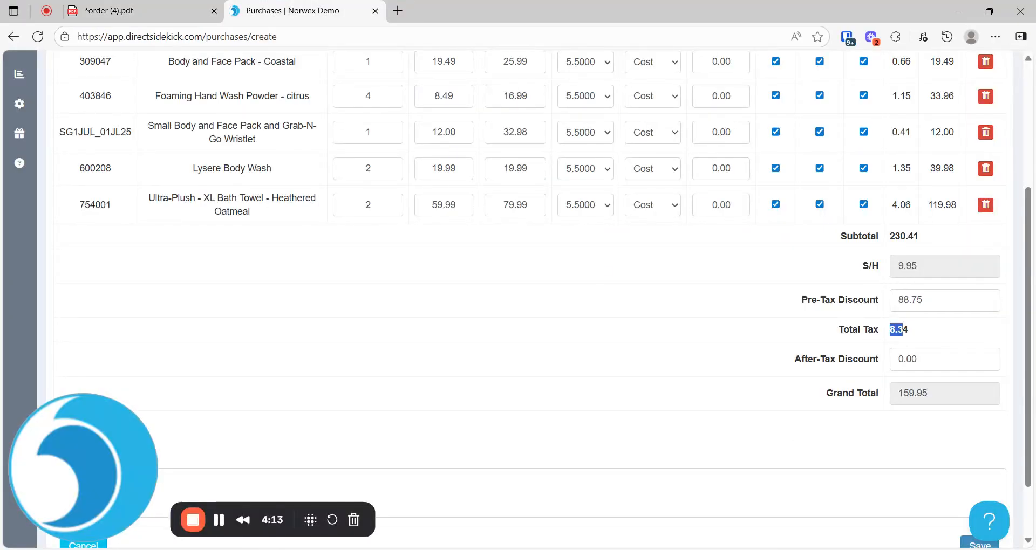
{"action": "left_click", "coordinate": [723, 385]}
- Compare the Shipping and Handling amount in the order PDF with the purchase order's S/H charge
{"action": "left_click", "coordinate": [164, 9]}
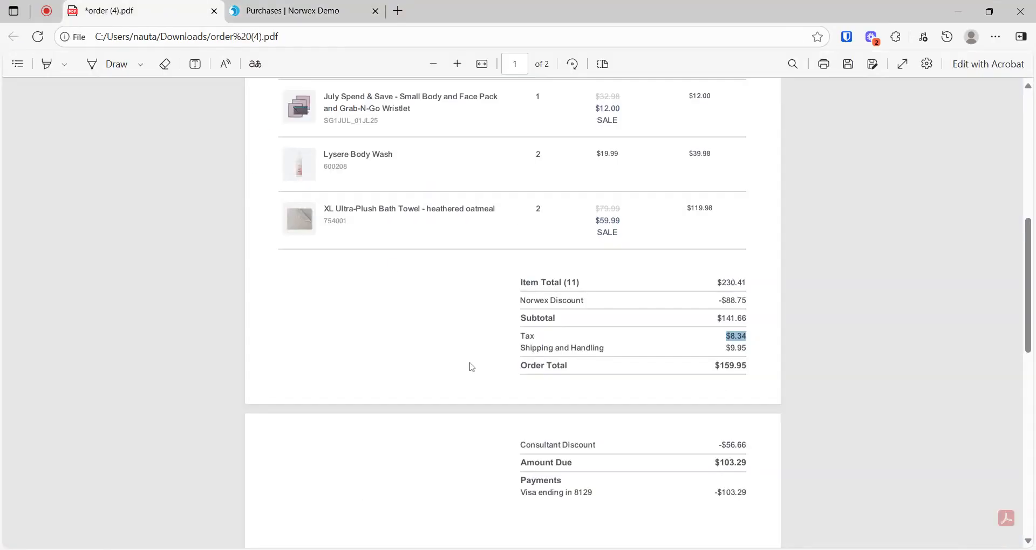
{"action": "scroll", "coordinate": [476, 370], "scroll_direction": "down", "scroll_amount": 2}
{"action": "left_click_drag", "start_coordinate": [725, 213], "coordinate": [734, 213]}
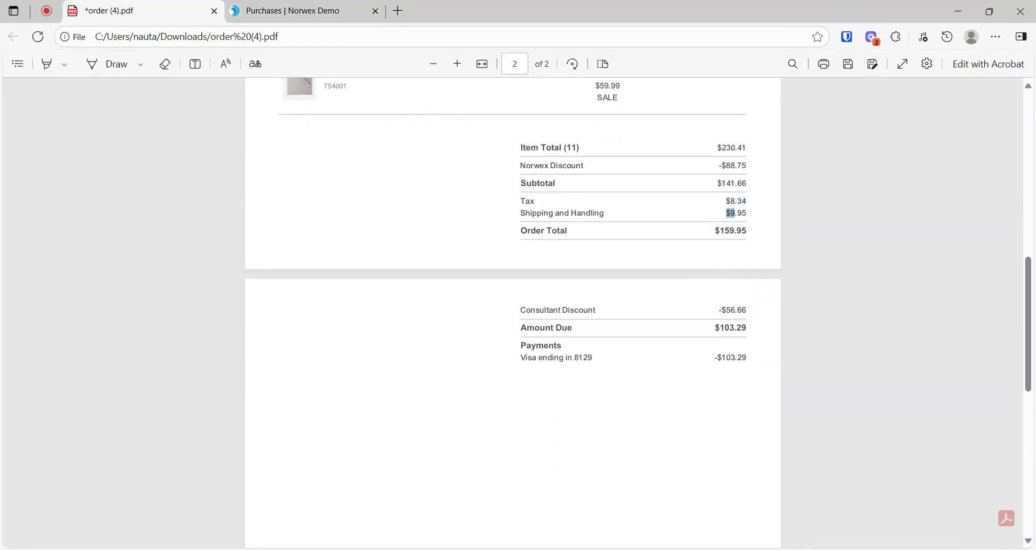
{"action": "key", "text": "ctrl+Tab"}
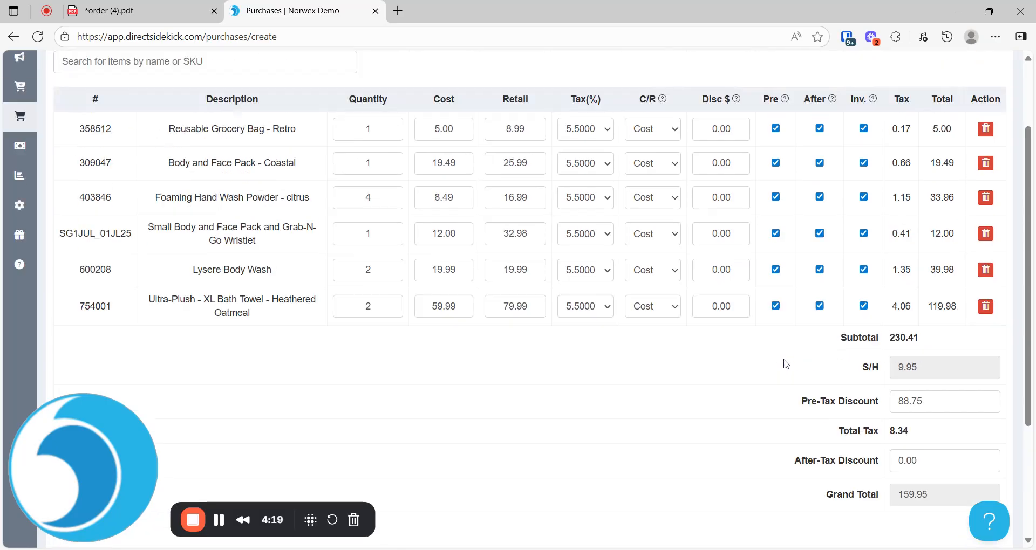
{"action": "scroll", "coordinate": [786, 364], "scroll_direction": "up", "scroll_amount": 3}
- Look up the Consultant Discount in the order PDF and set the purchase order's after-tax discount to 56.66
{"action": "key", "text": "ctrl+Tab"}
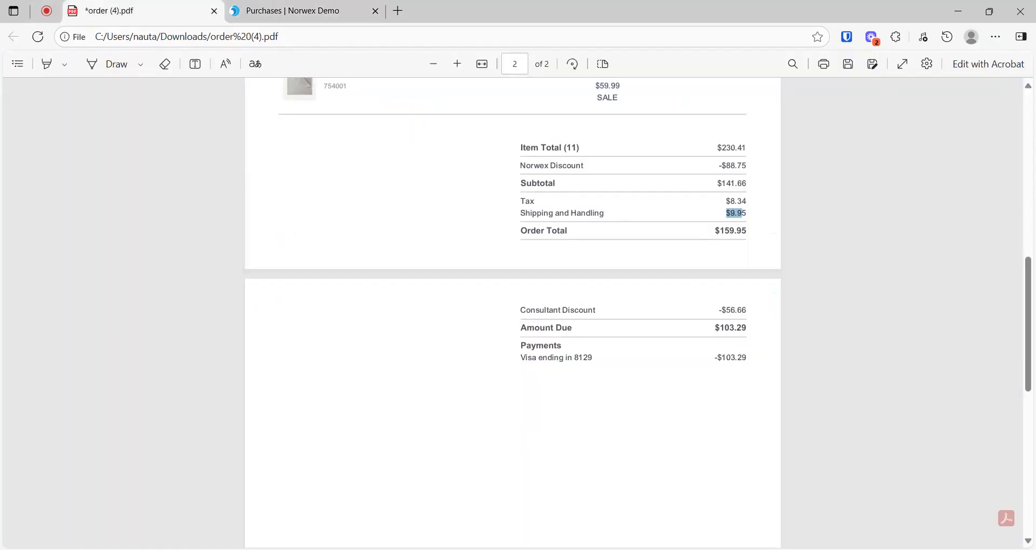
{"action": "left_click_drag", "start_coordinate": [520, 310], "coordinate": [588, 310]}
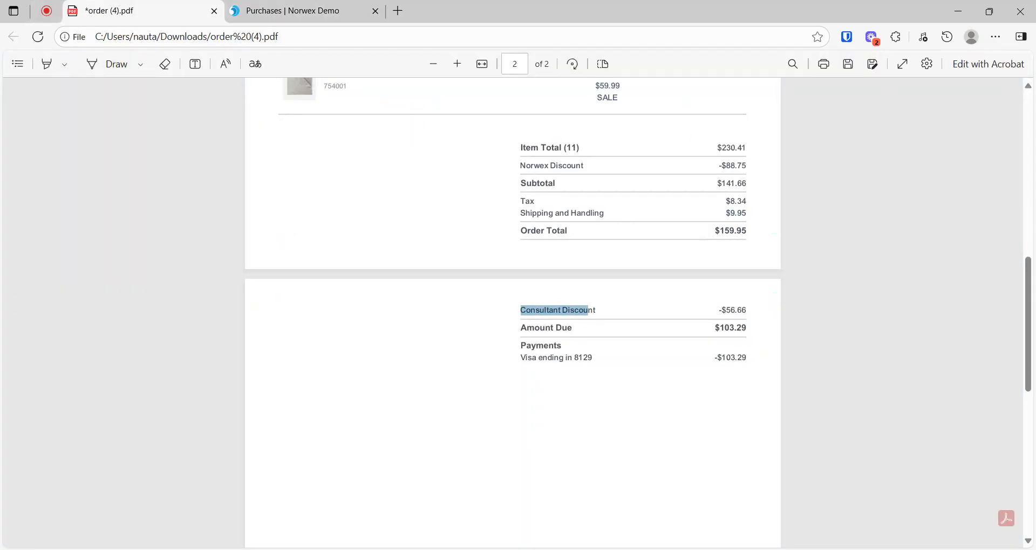
{"action": "left_click", "coordinate": [335, 16]}
{"action": "scroll", "coordinate": [809, 372], "scroll_direction": "down", "scroll_amount": 4}
{"action": "left_click", "coordinate": [918, 359]}
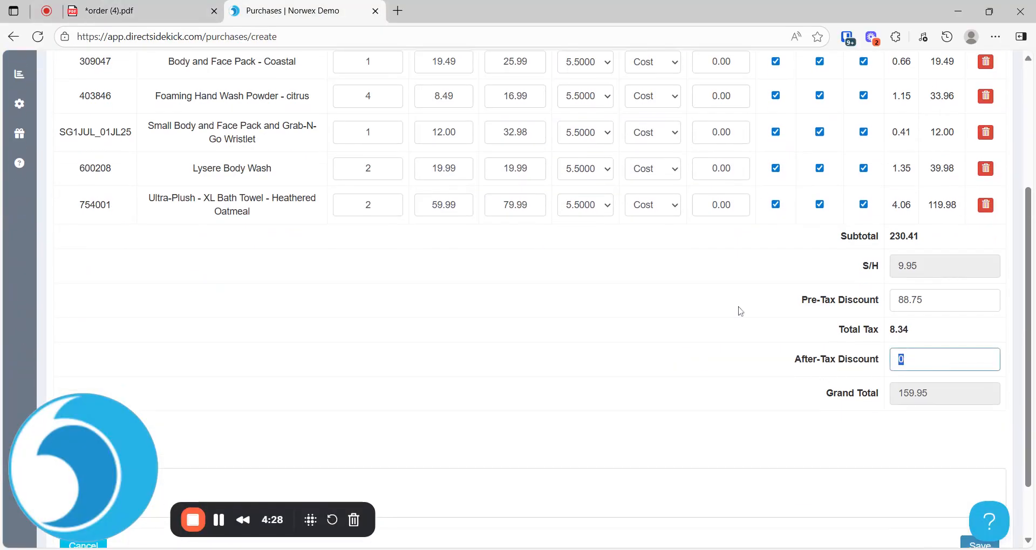
{"action": "left_click", "coordinate": [162, 11]}
{"action": "left_click", "coordinate": [247, 13]}
{"action": "key", "text": "BackSpace"}
{"action": "type", "text": "56.66"}
{"action": "left_click", "coordinate": [728, 397]}
- Compare the purchase order's grand total with the Amount Due in the order PDF
{"action": "scroll", "coordinate": [729, 384], "scroll_direction": "down", "scroll_amount": 1}
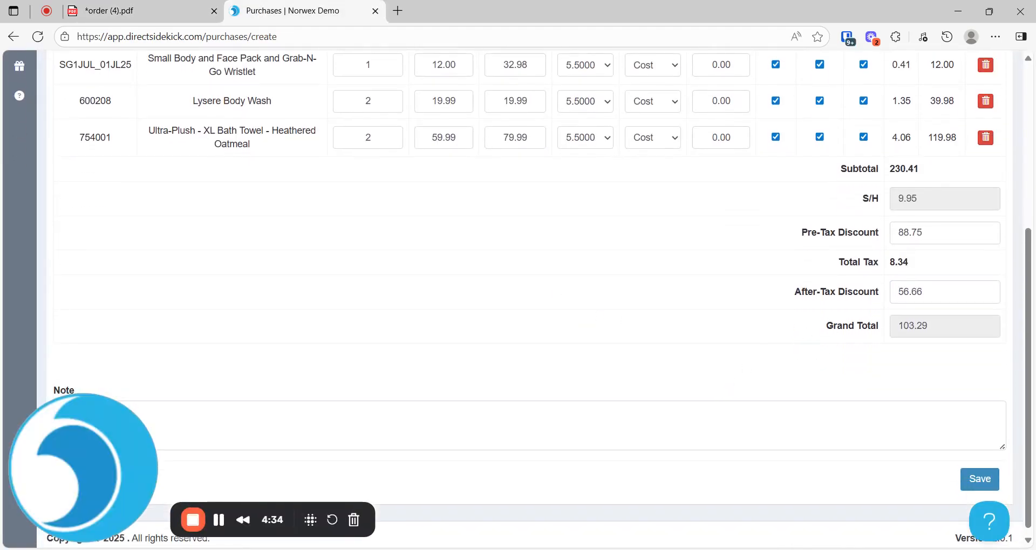
{"action": "left_click_drag", "start_coordinate": [815, 334], "coordinate": [945, 345]}
{"action": "left_click", "coordinate": [945, 346]}
{"action": "left_click", "coordinate": [164, 16]}
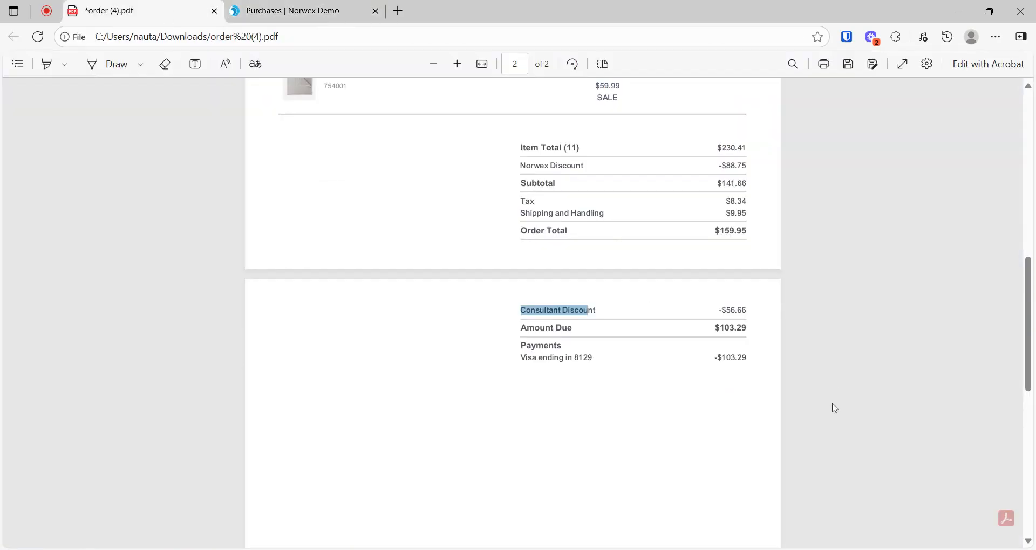
{"action": "left_click_drag", "start_coordinate": [712, 328], "coordinate": [747, 329]}
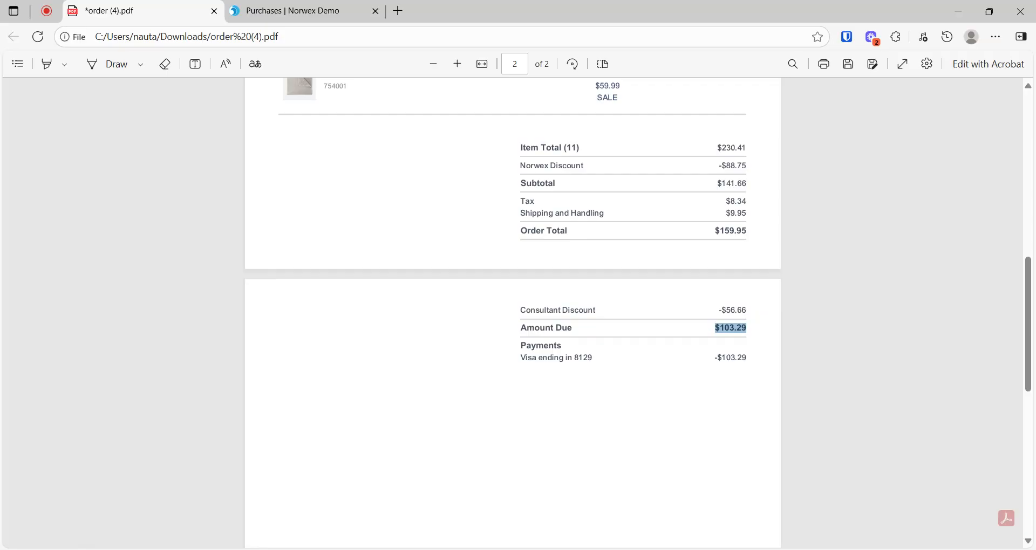
- Return from the order PDF to the purchase order in Direct Sidekick and save it
{"action": "left_click", "coordinate": [276, 12]}
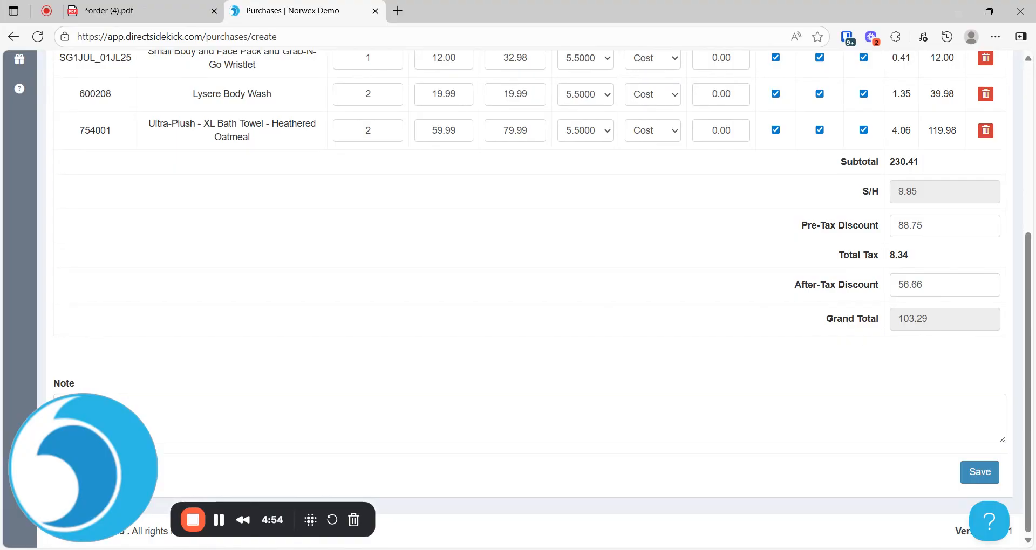
{"action": "left_click", "coordinate": [976, 473]}
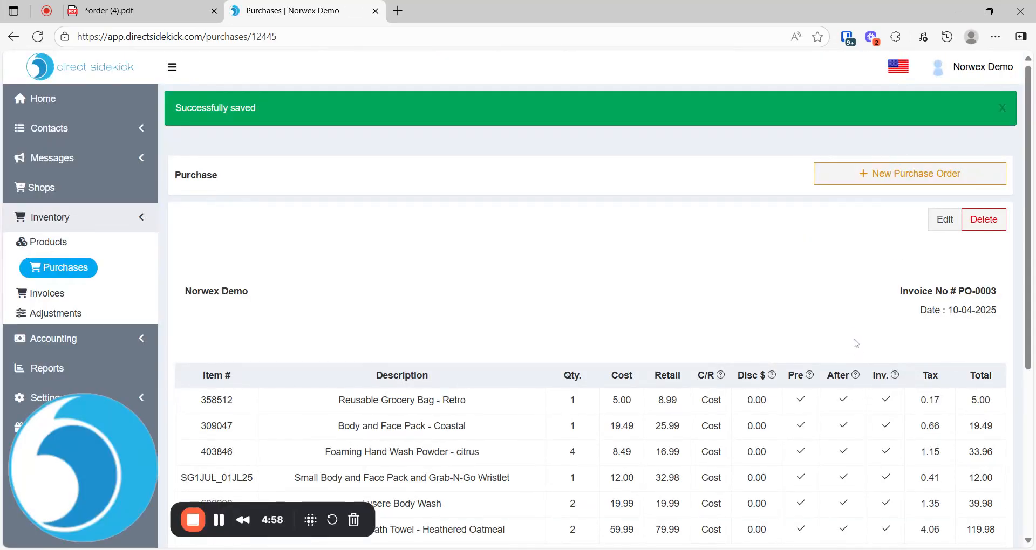
- Review the saved purchase order's line items and totals, checking the pre-tax and after-tax discount amounts
{"action": "scroll", "coordinate": [833, 301], "scroll_direction": "down", "scroll_amount": 3}
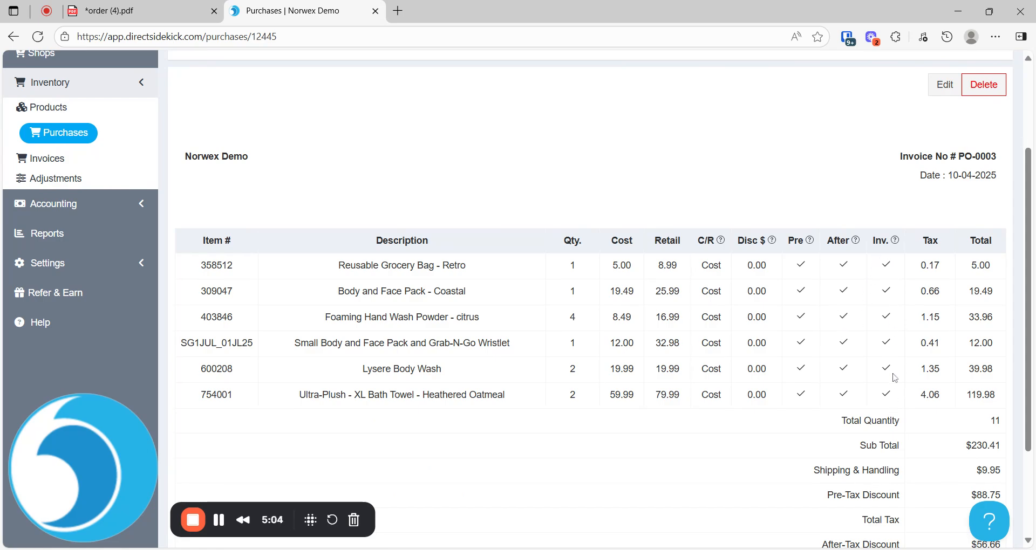
{"action": "scroll", "coordinate": [893, 369], "scroll_direction": "down", "scroll_amount": 2}
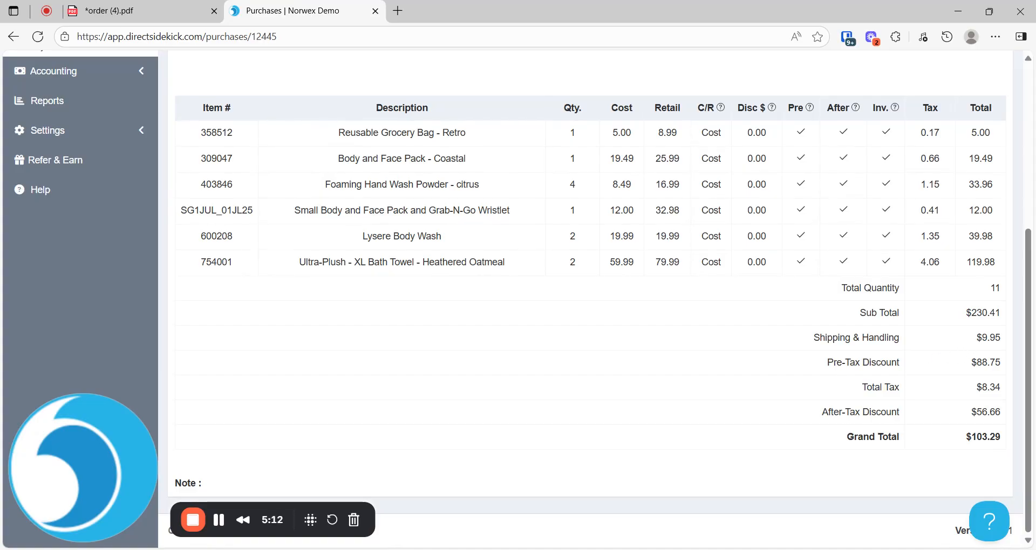
{"action": "left_click_drag", "start_coordinate": [976, 362], "coordinate": [1003, 367]}
{"action": "left_click_drag", "start_coordinate": [977, 413], "coordinate": [1002, 413]}
{"action": "scroll", "coordinate": [916, 380], "scroll_direction": "up", "scroll_amount": 2}
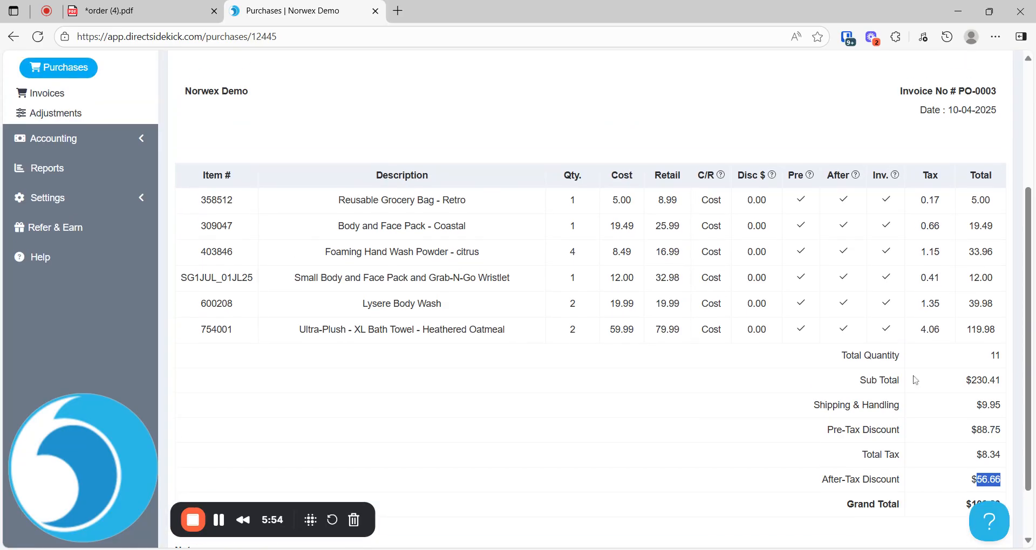
{"action": "scroll", "coordinate": [904, 370], "scroll_direction": "down", "scroll_amount": 2}
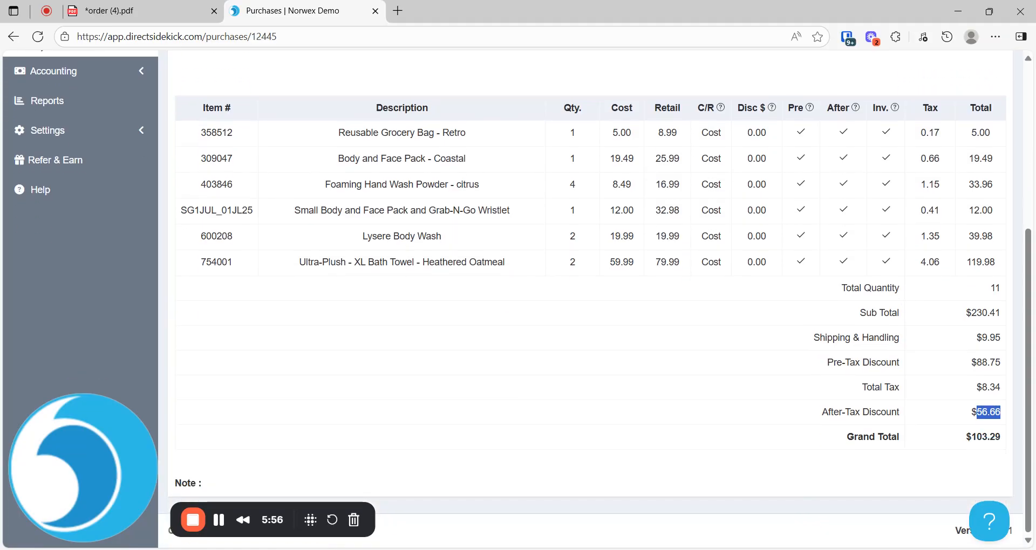